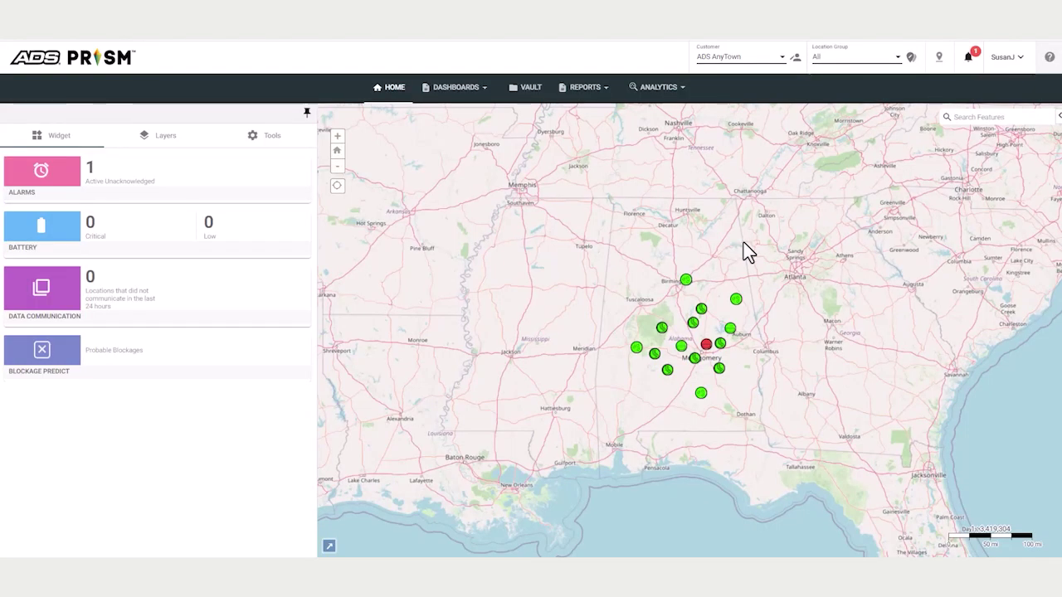
# Step: Show all locations on the map, including inactive ones, then return to active only
pyautogui.moveTo(704, 306)
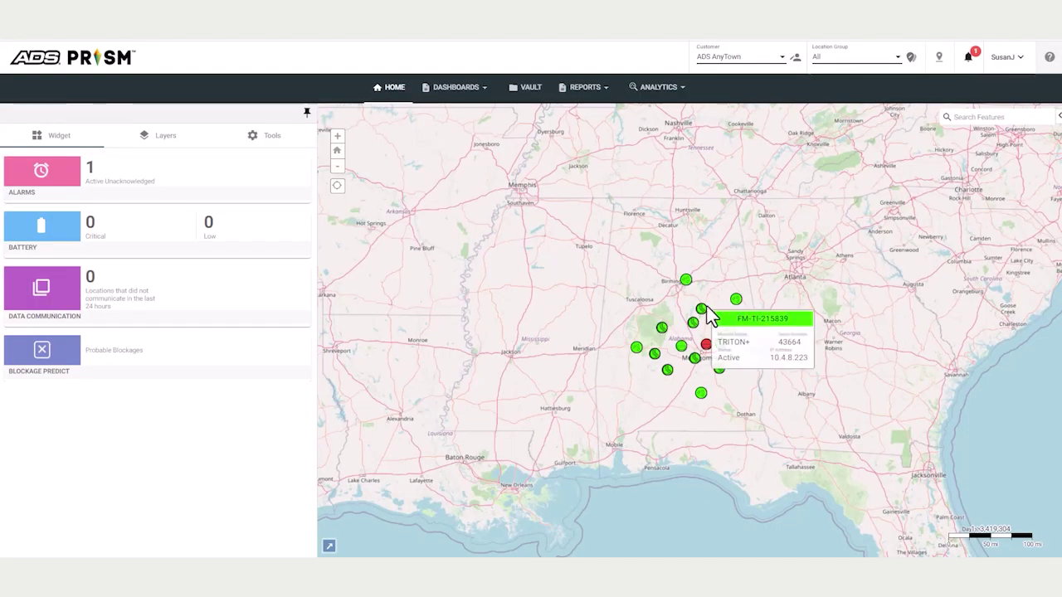
pyautogui.moveTo(686, 282)
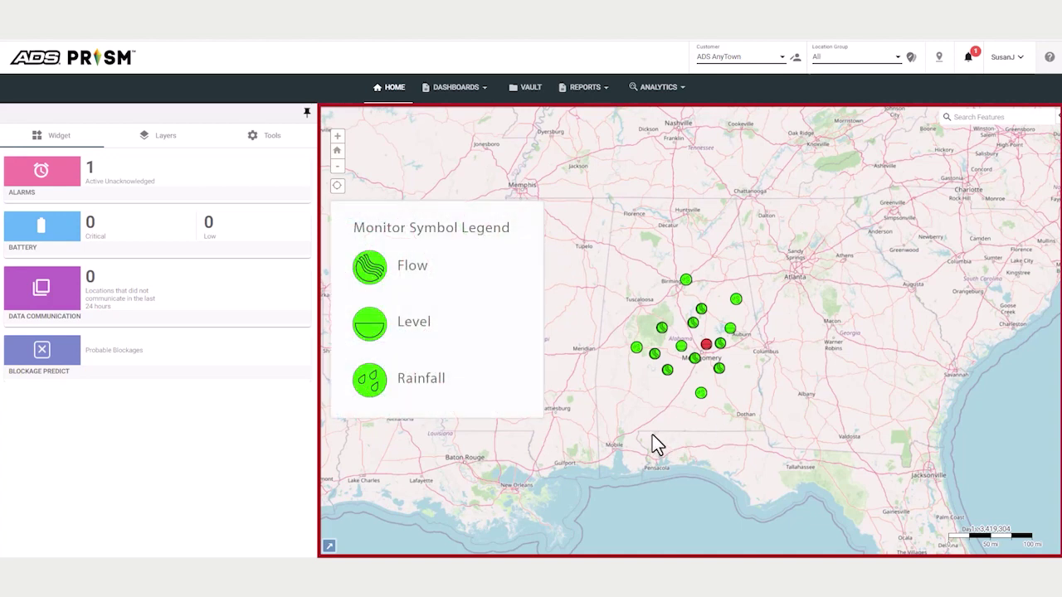
pyautogui.moveTo(695, 330)
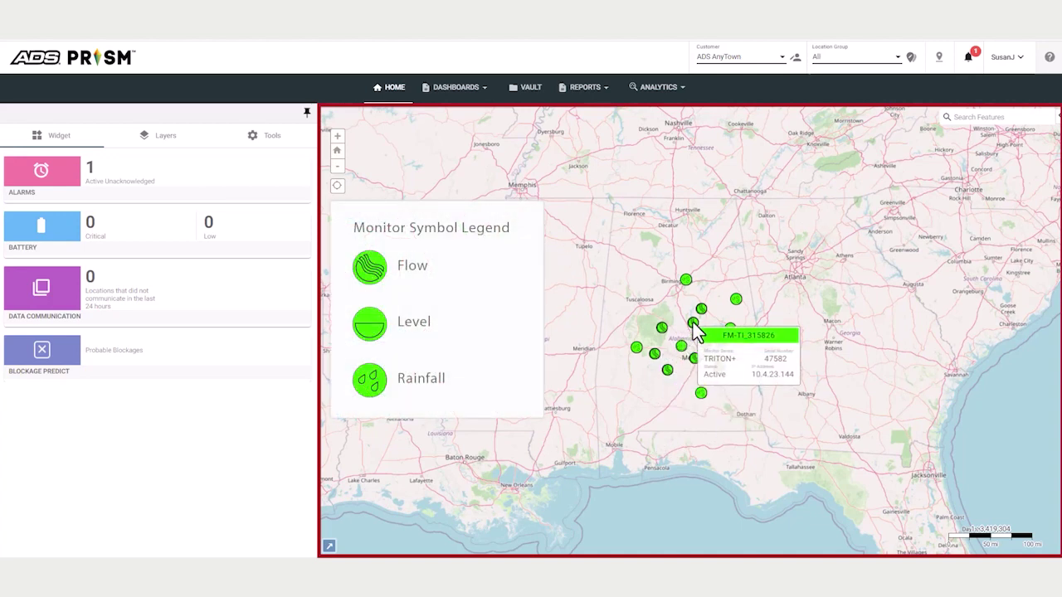
pyautogui.moveTo(675, 351)
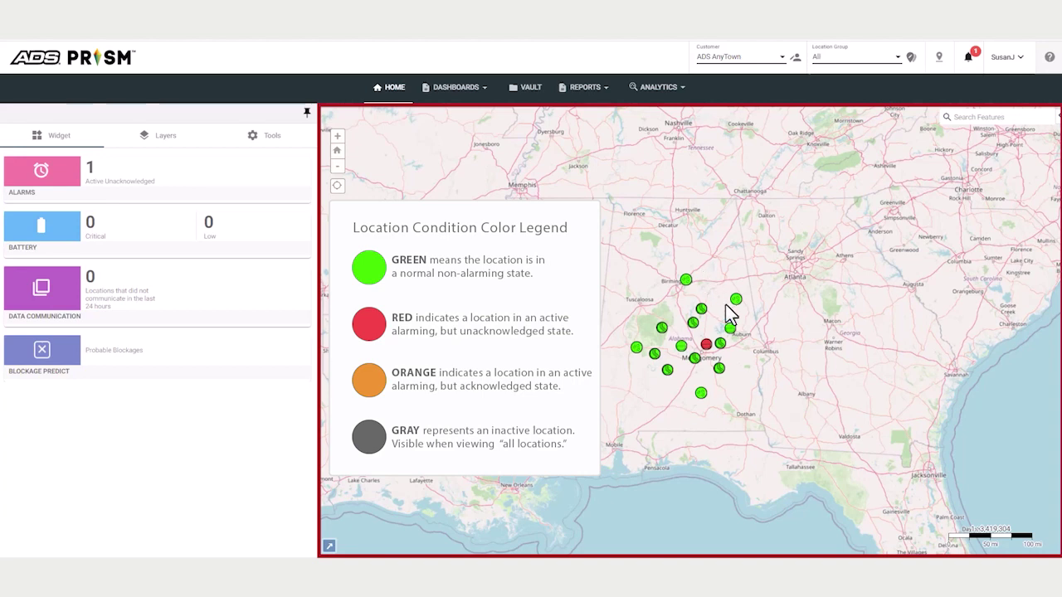
pyautogui.moveTo(733, 309)
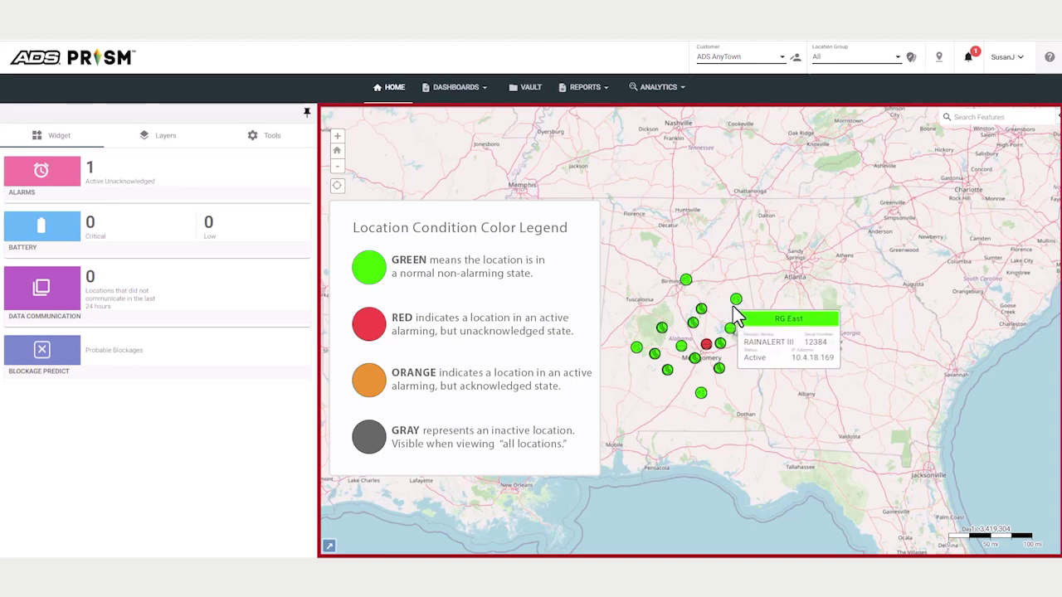
pyautogui.click(942, 63)
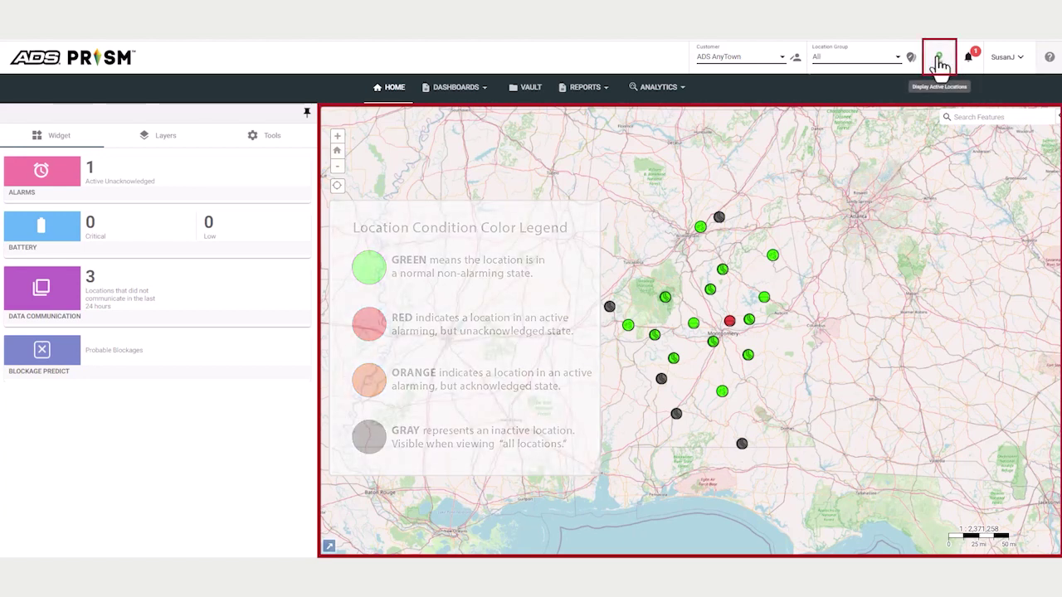
pyautogui.click(939, 63)
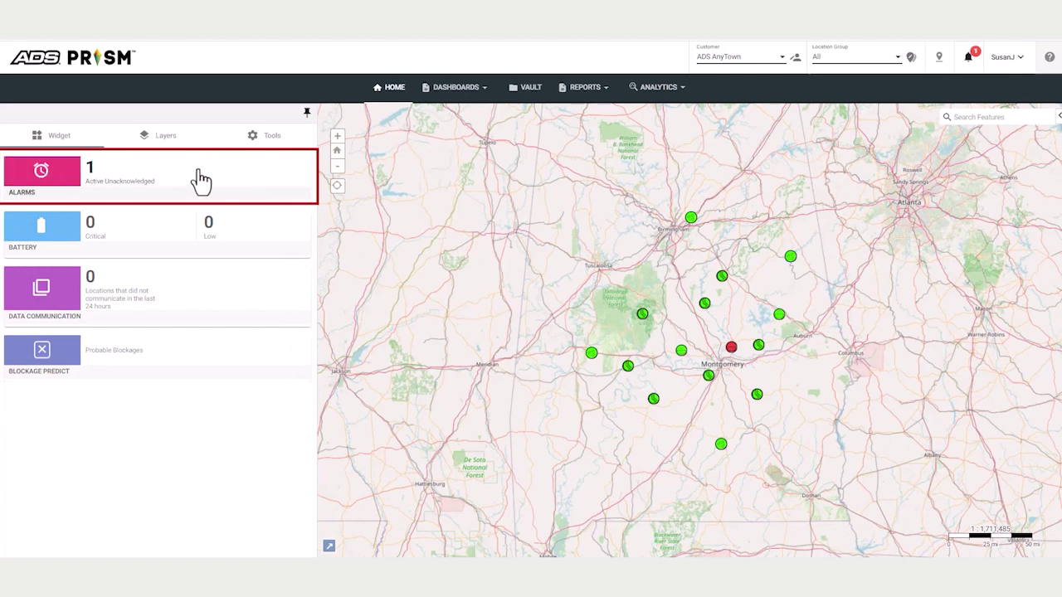
# Step: Acknowledge the High Level alarm at ECHO-36628 and expand the alarm list to full width
pyautogui.click(273, 183)
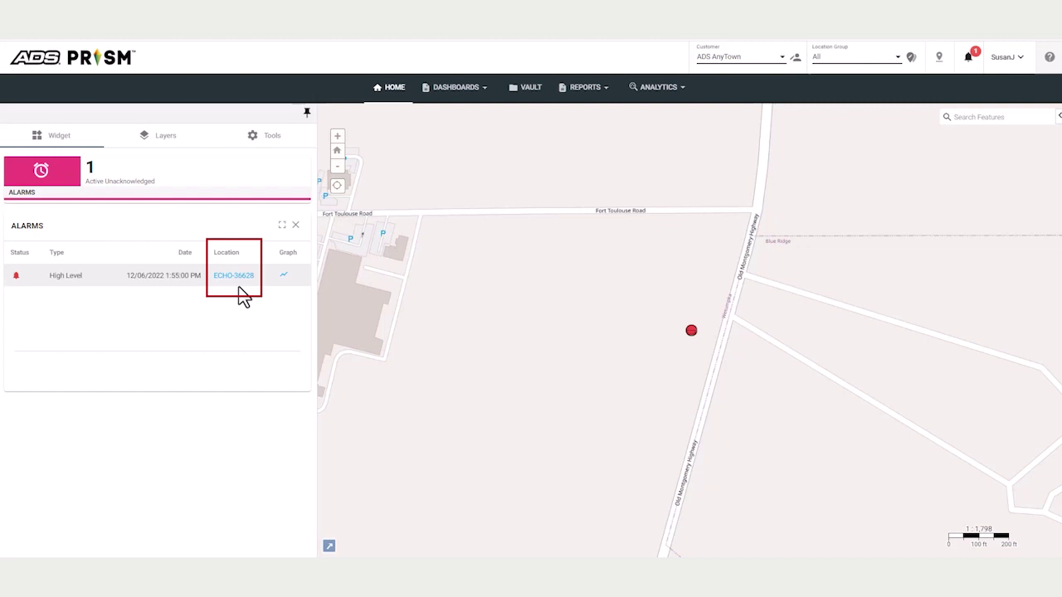
pyautogui.click(16, 279)
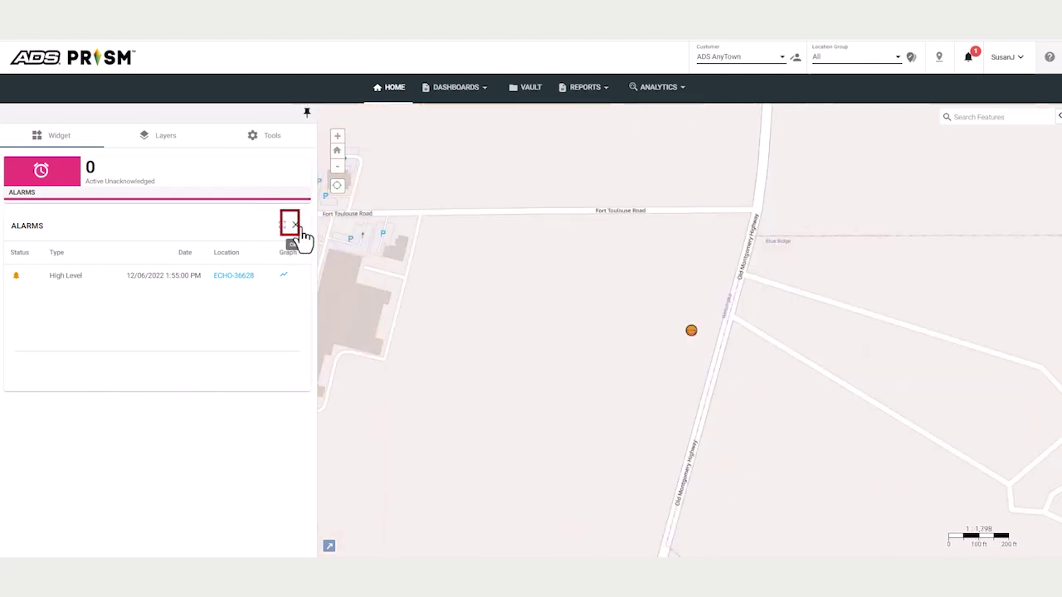
pyautogui.click(288, 226)
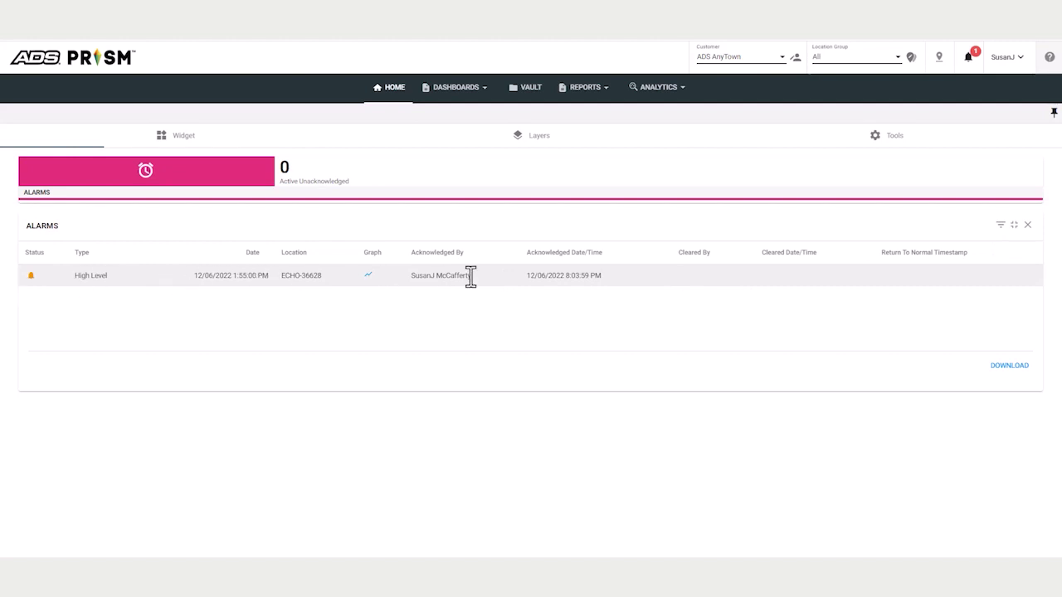
# Step: Filter alarms to Active and Cleared status, check the Type choices, then close the alarm list
pyautogui.click(999, 226)
pyautogui.click(201, 264)
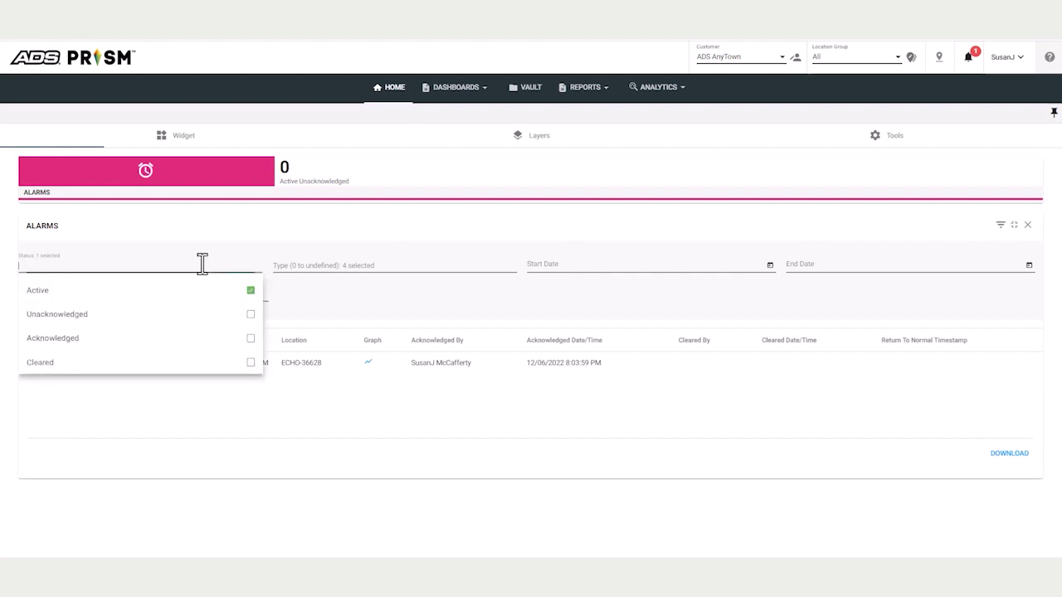
pyautogui.click(251, 364)
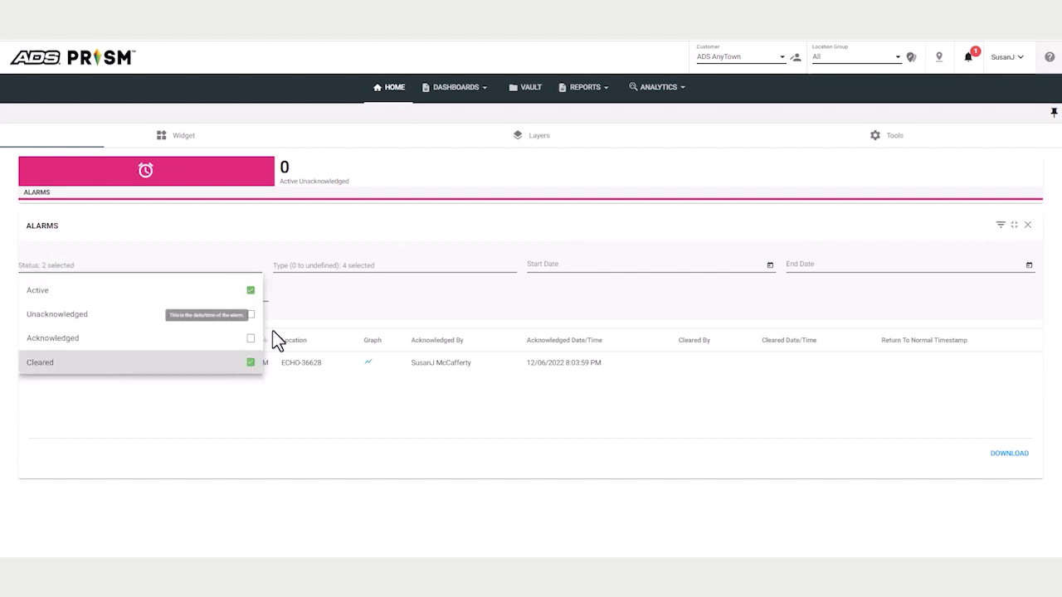
pyautogui.click(393, 266)
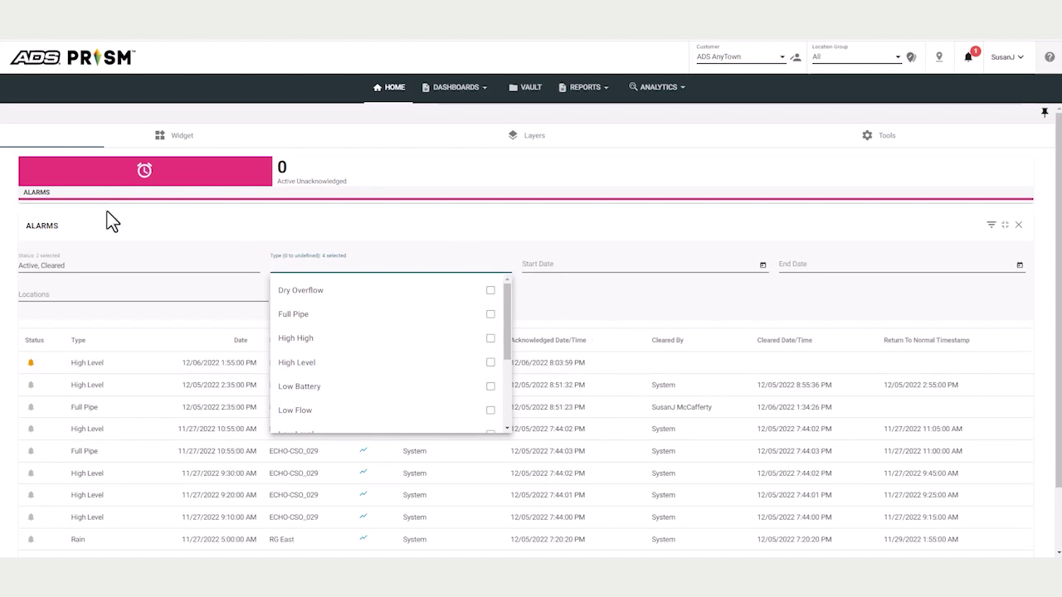
pyautogui.click(109, 266)
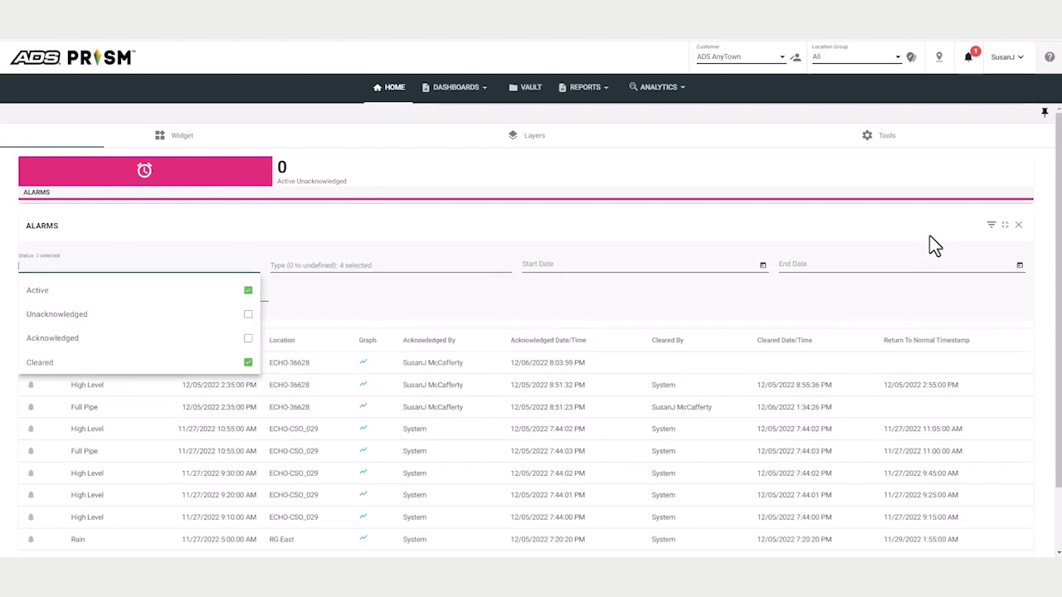
pyautogui.click(1019, 228)
pyautogui.click(1019, 227)
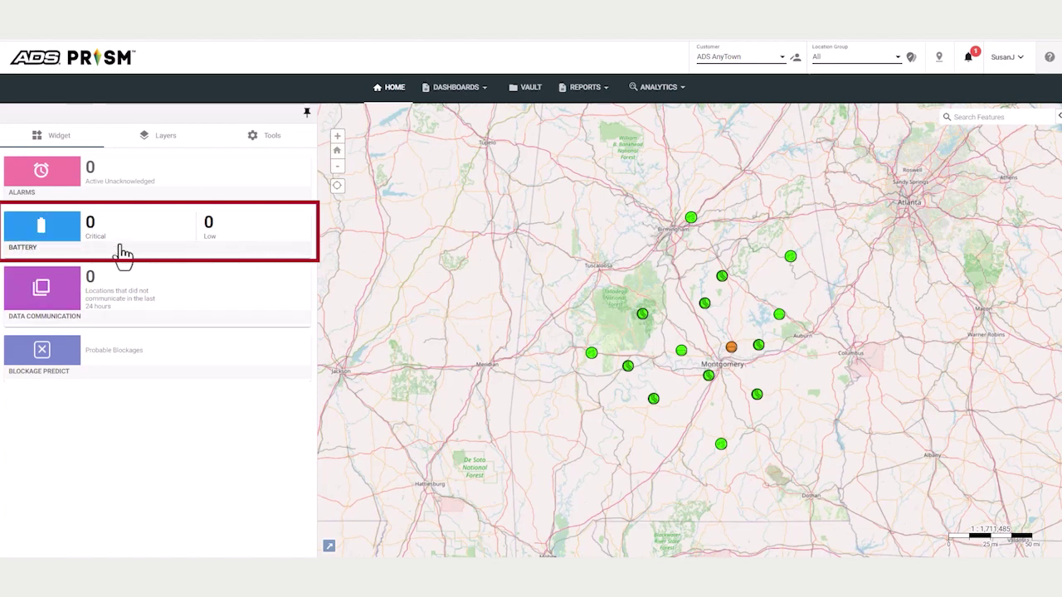
# Step: Open the Battery details, sort by Voltage (V) lowest first, then close them
pyautogui.click(276, 246)
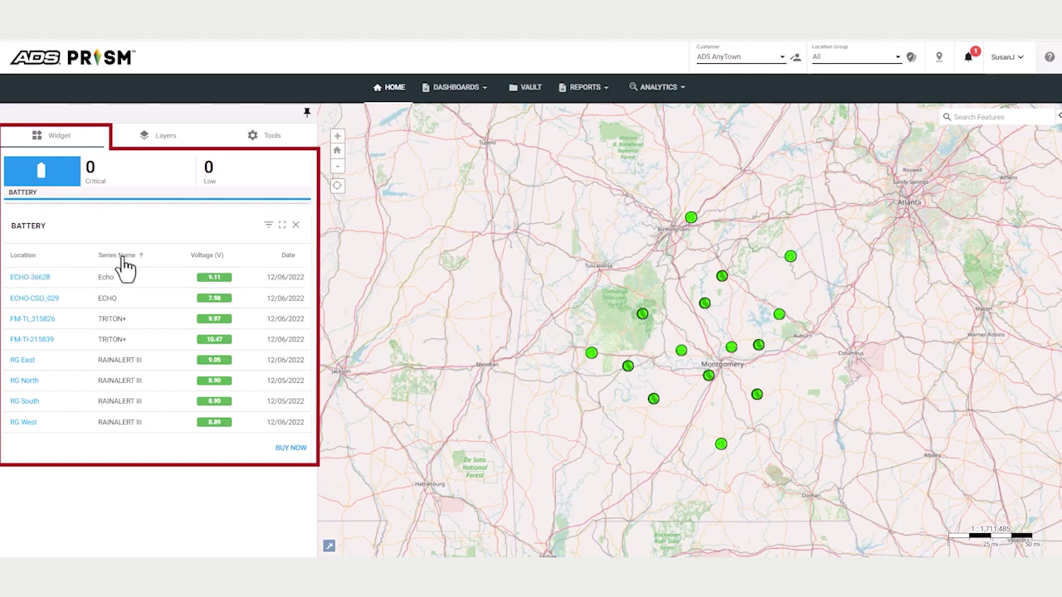
pyautogui.click(211, 259)
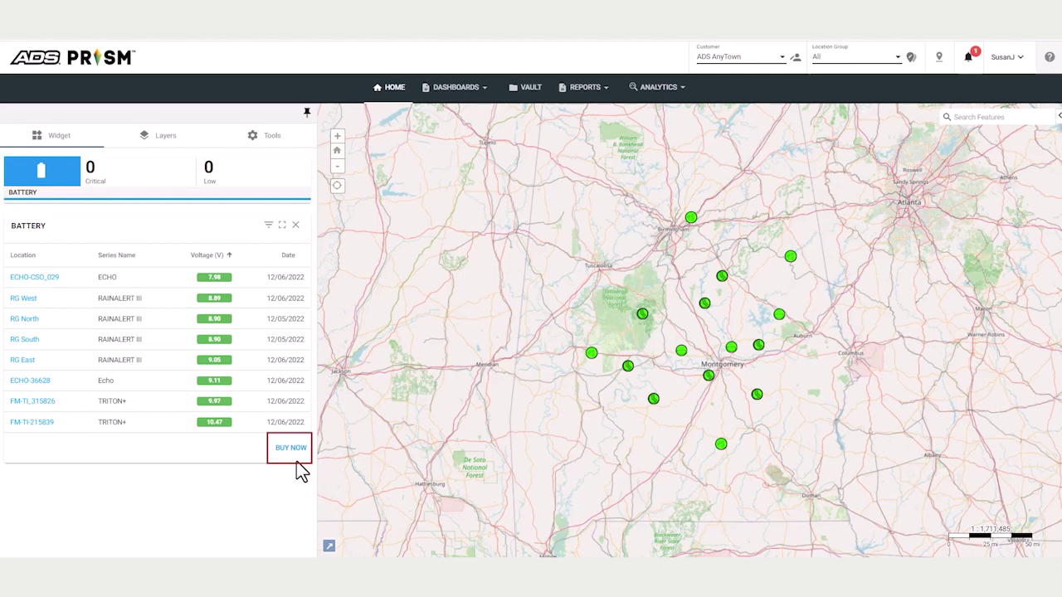
pyautogui.click(295, 226)
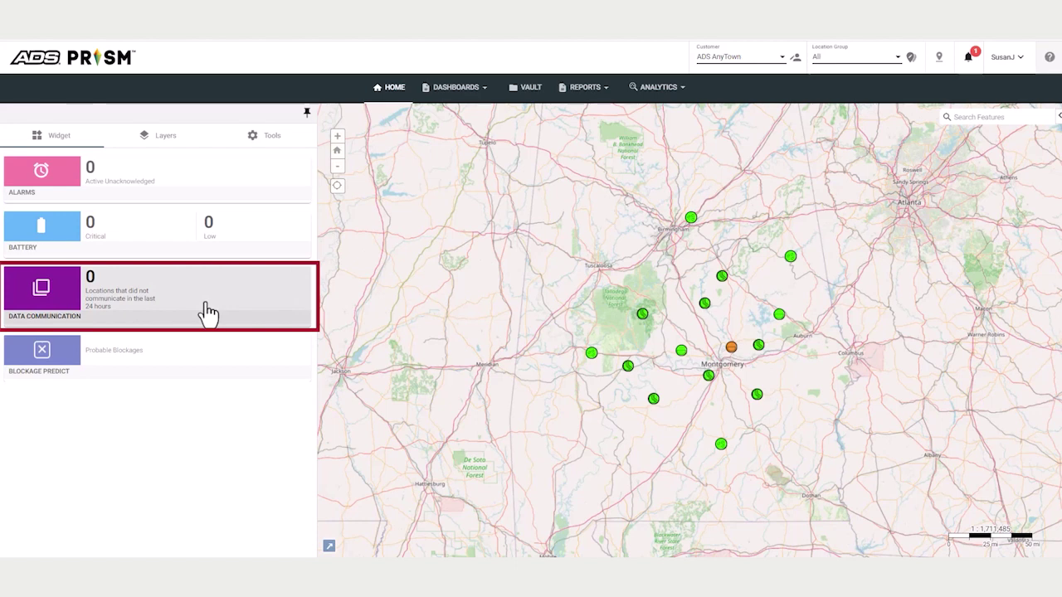
# Step: Check the Data Communication details for failed scheduled collects, then close them
pyautogui.click(208, 312)
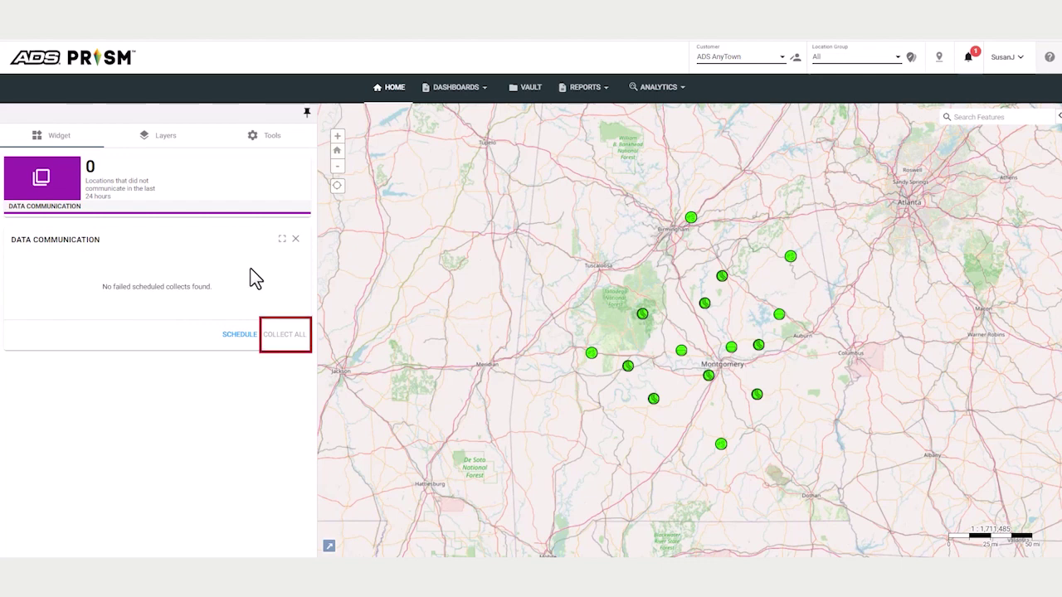
pyautogui.click(295, 239)
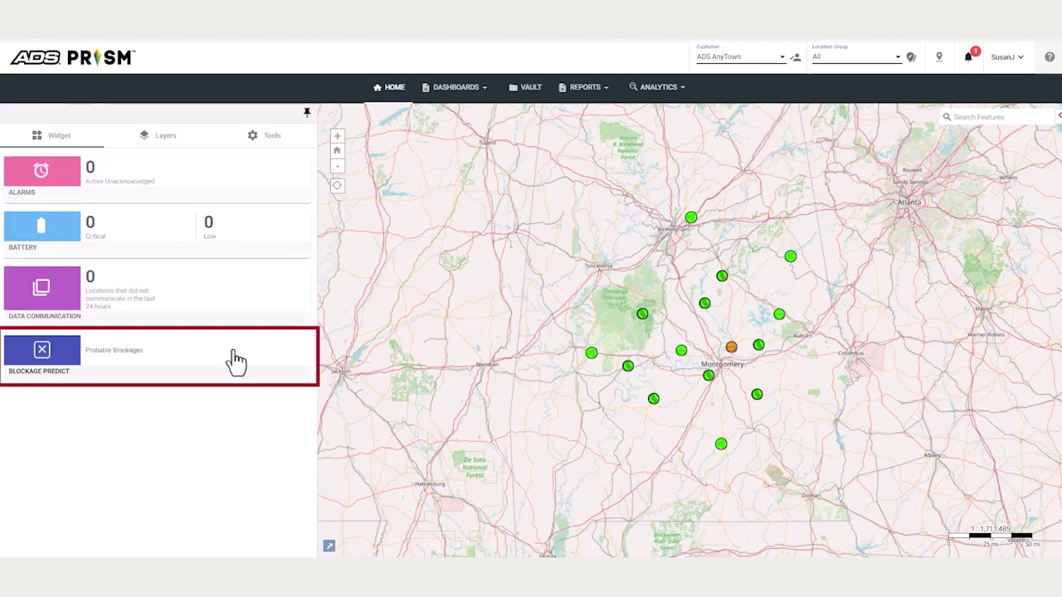
# Step: Check Blockage Predict, then switch the customer to ADS AnyCity and open its Blockage Predict list
pyautogui.click(237, 358)
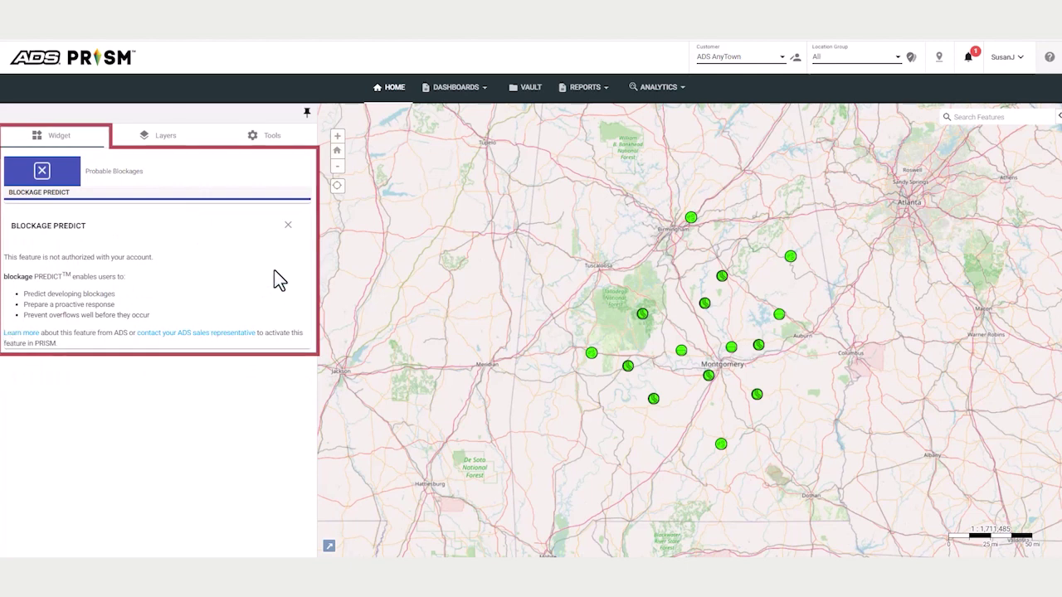
pyautogui.click(287, 226)
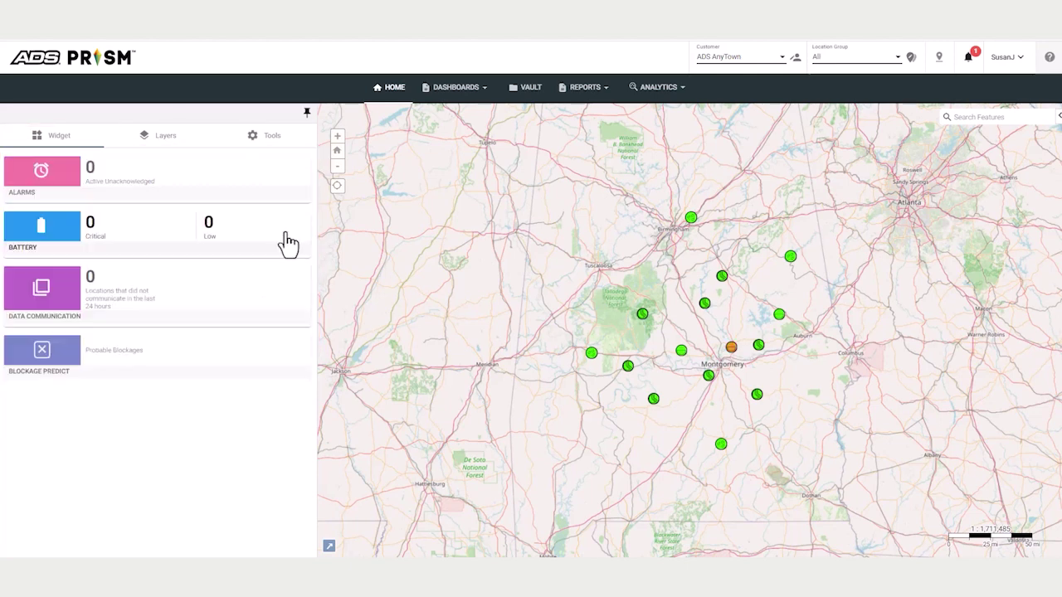
pyautogui.click(782, 64)
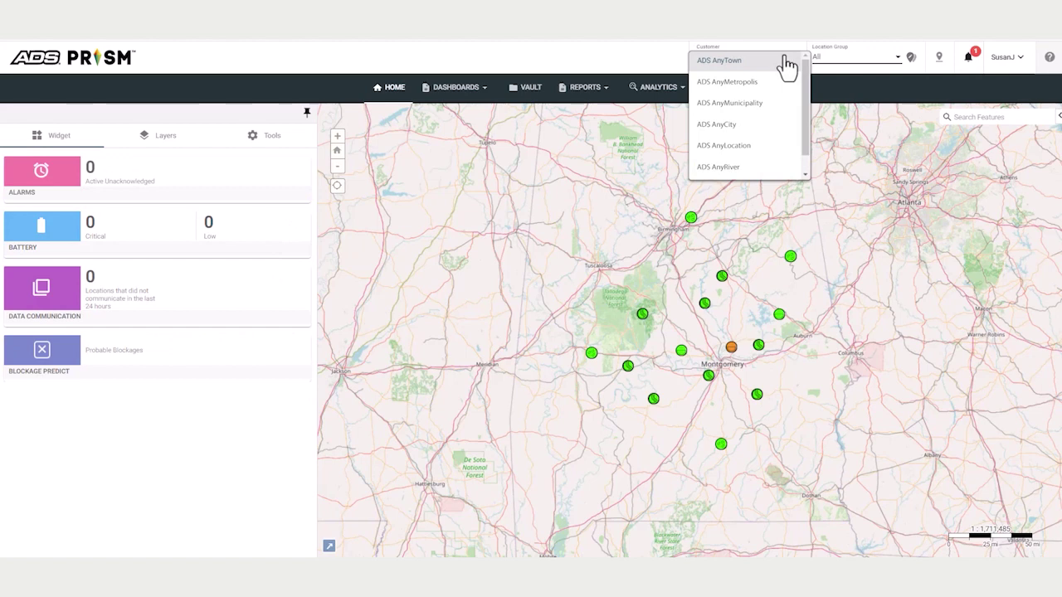
pyautogui.click(746, 126)
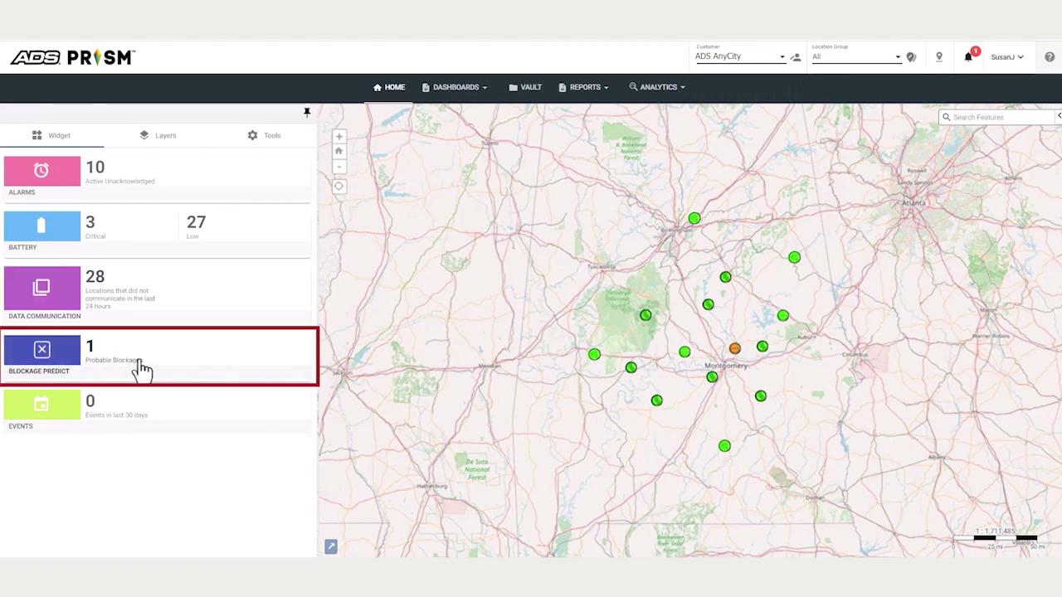
pyautogui.click(183, 366)
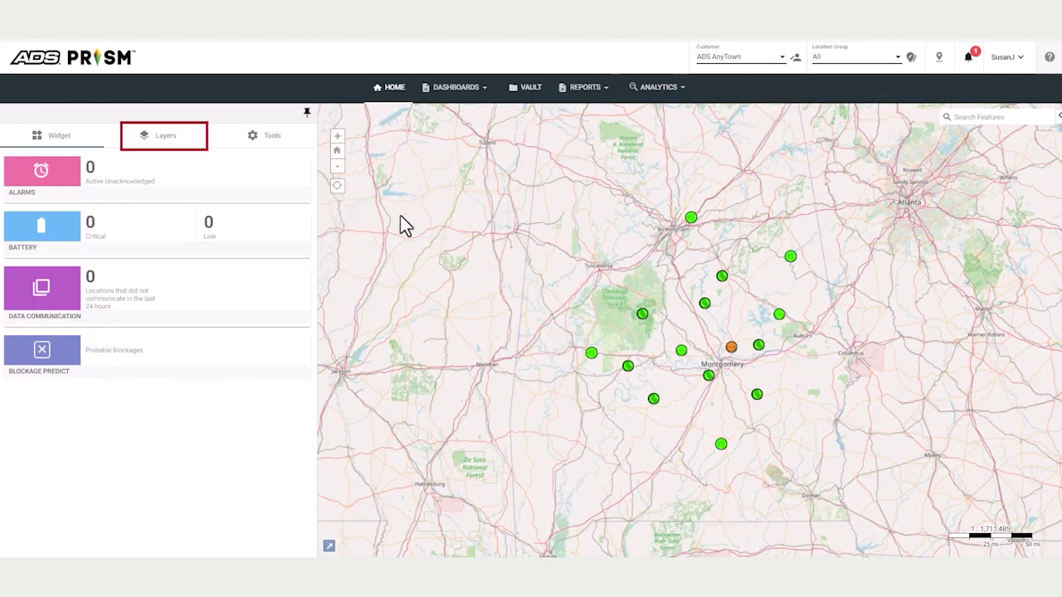
# Step: Show the map layer options in the side panel
pyautogui.click(176, 147)
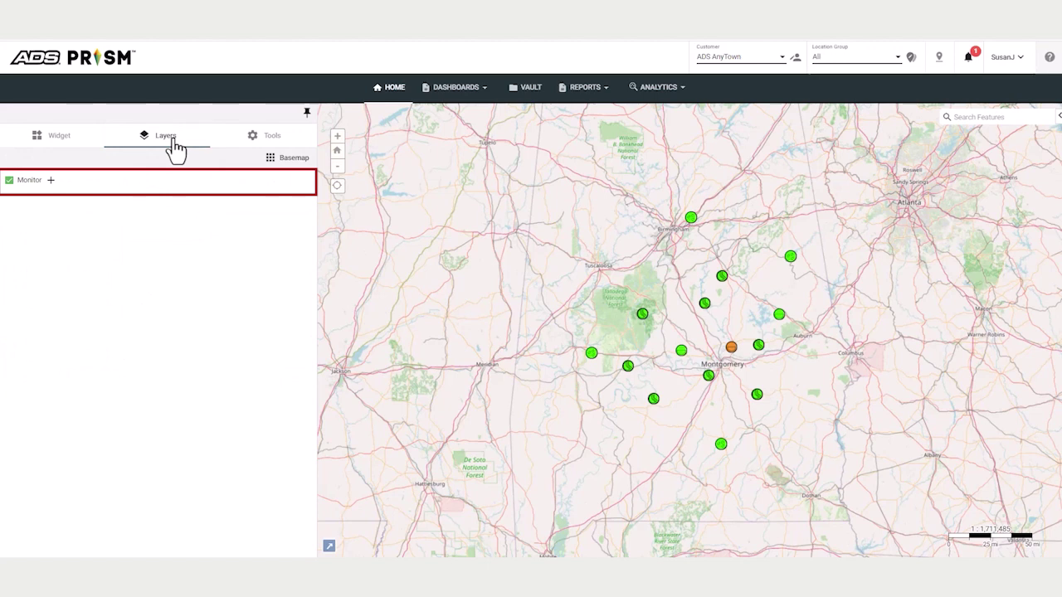
# Step: Expand the Monitor layer legend, view the Basemap choices, and bring up the add-location options
pyautogui.click(110, 193)
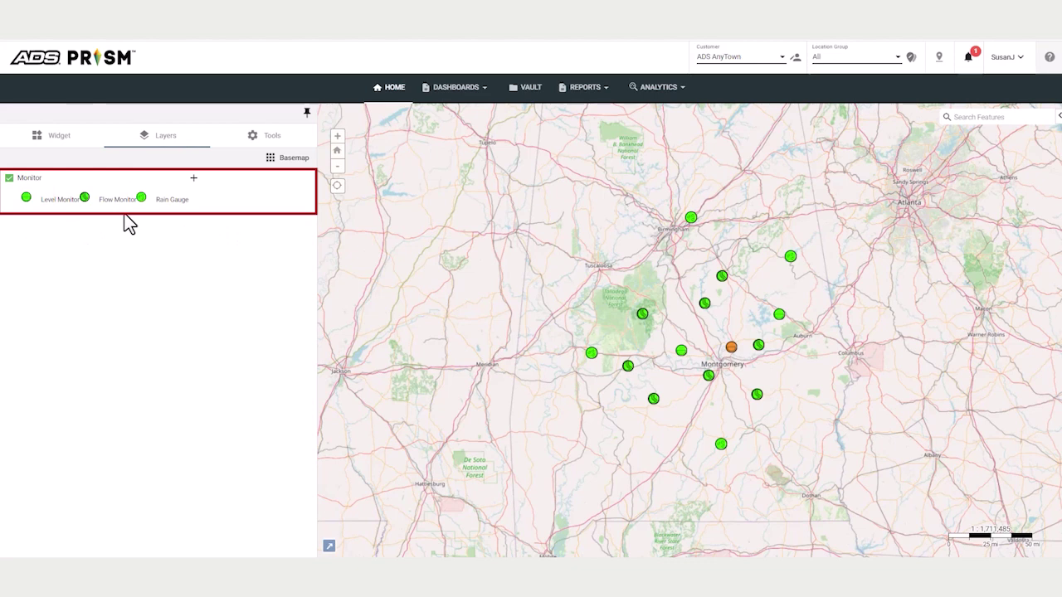
pyautogui.click(294, 163)
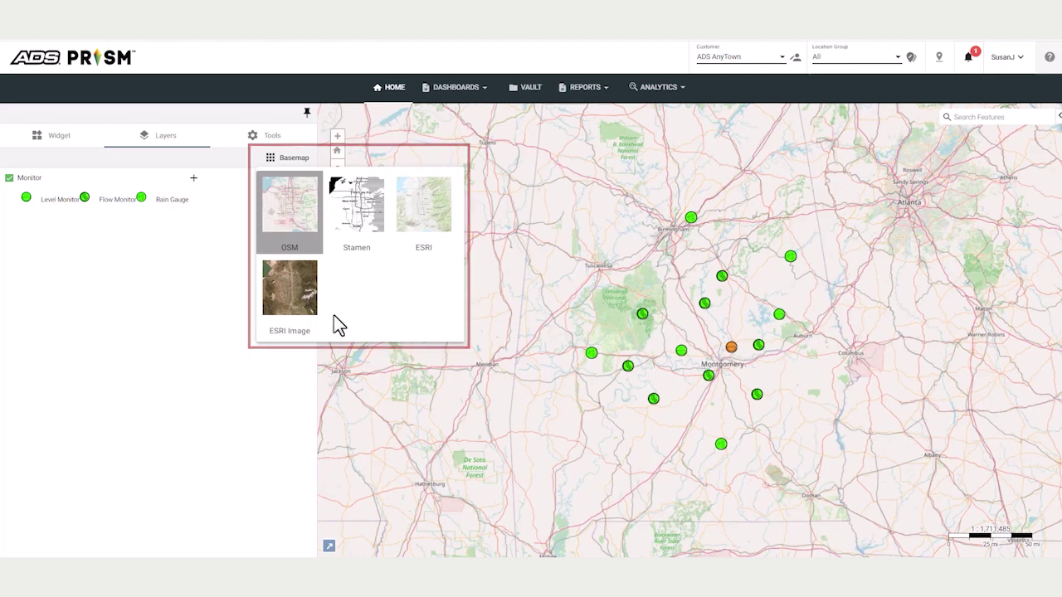
pyautogui.click(193, 179)
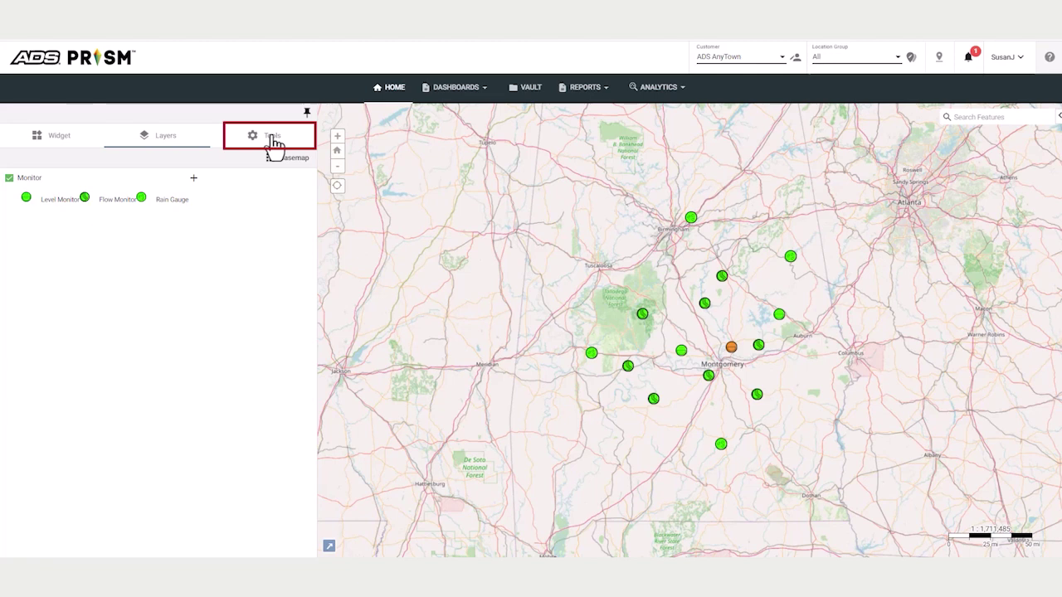
# Step: In the location tools, select the marker north of Montgomery to show FM-TI-215839's details
pyautogui.click(274, 142)
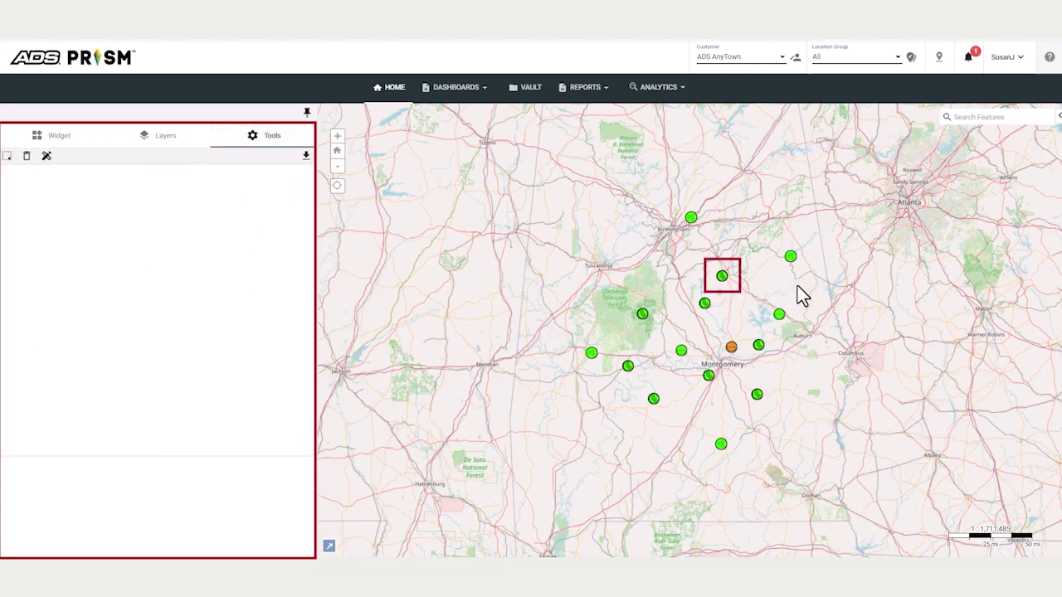
pyautogui.click(722, 275)
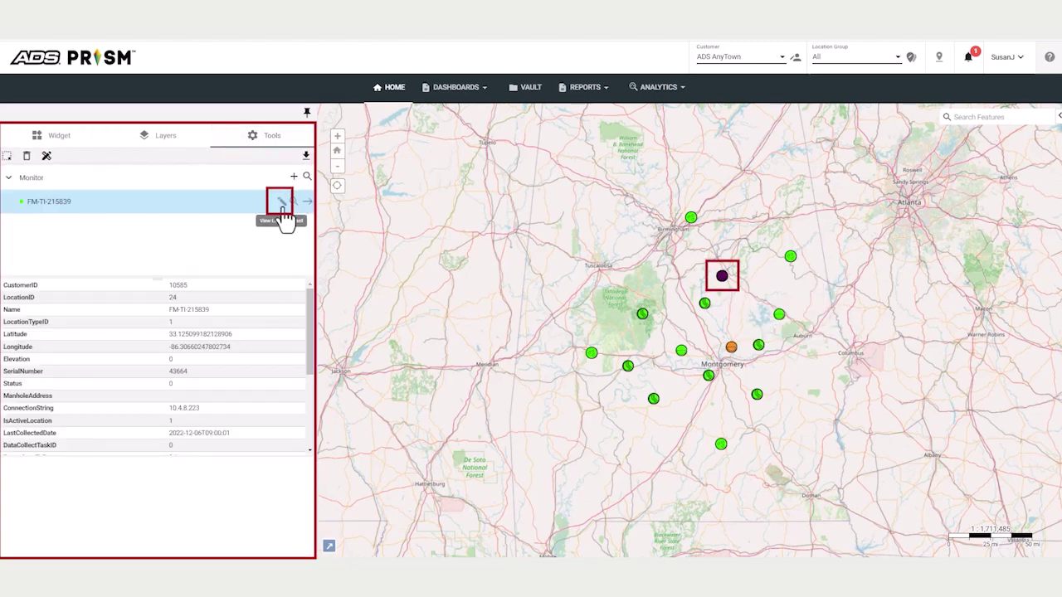
pyautogui.click(281, 204)
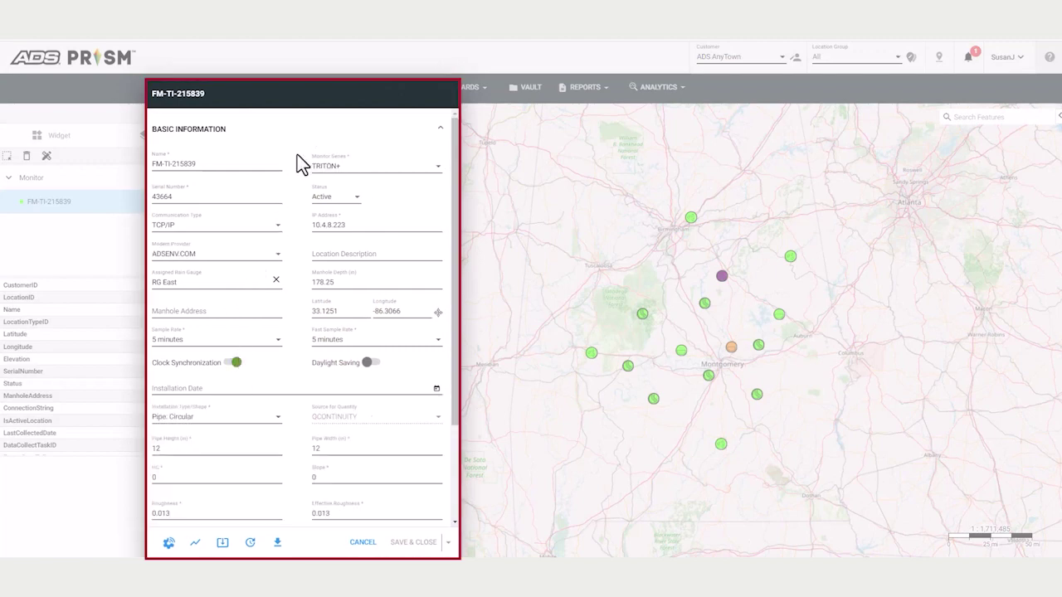
pyautogui.scroll(-3, 256, 297)
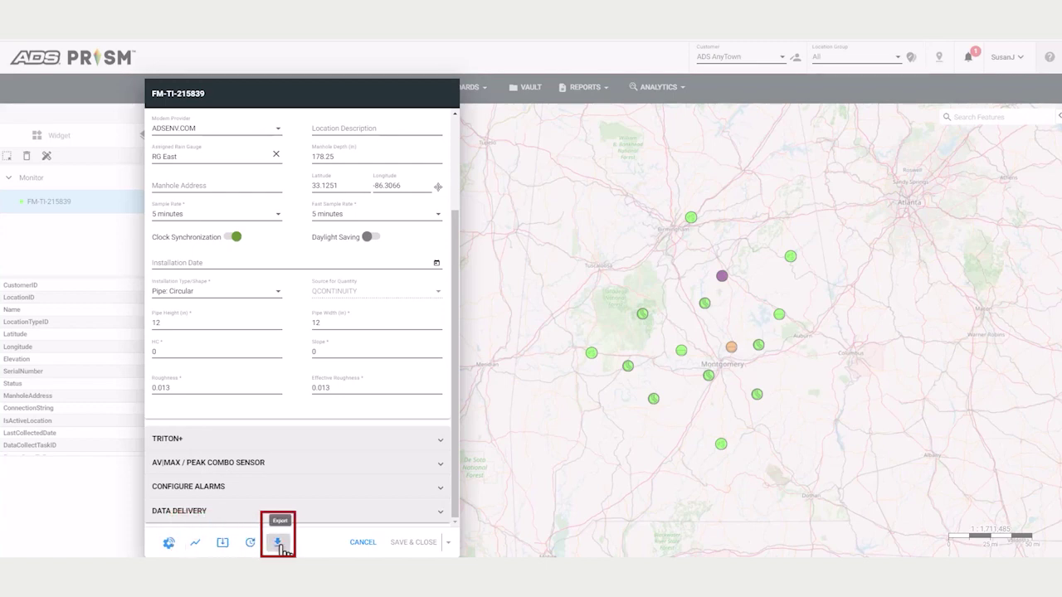
pyautogui.click(362, 542)
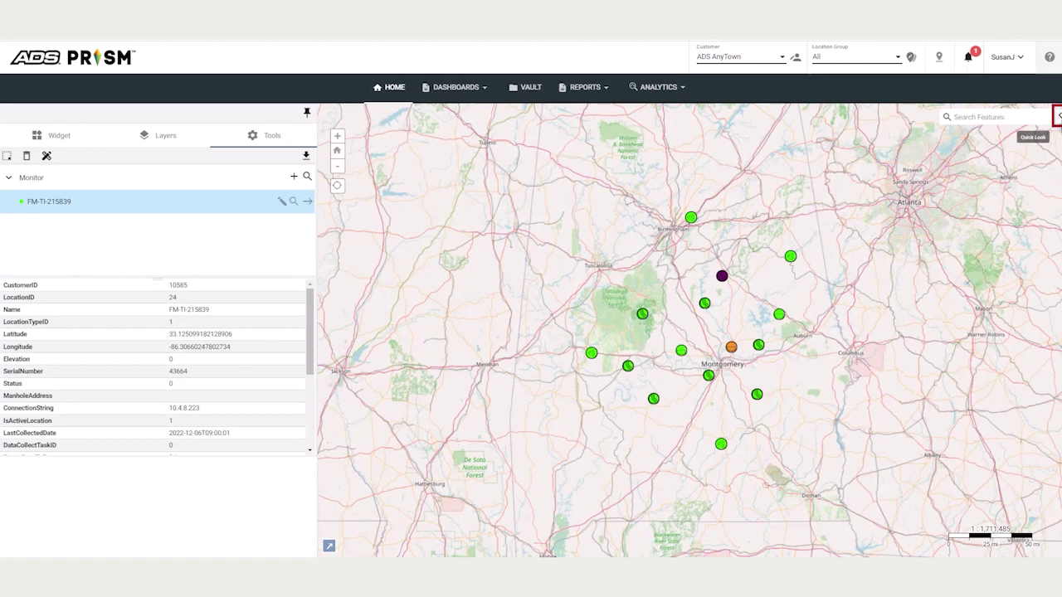
# Step: Show Quick Look charts for monitor FM-TI_315826 and scroll through them
pyautogui.click(1058, 116)
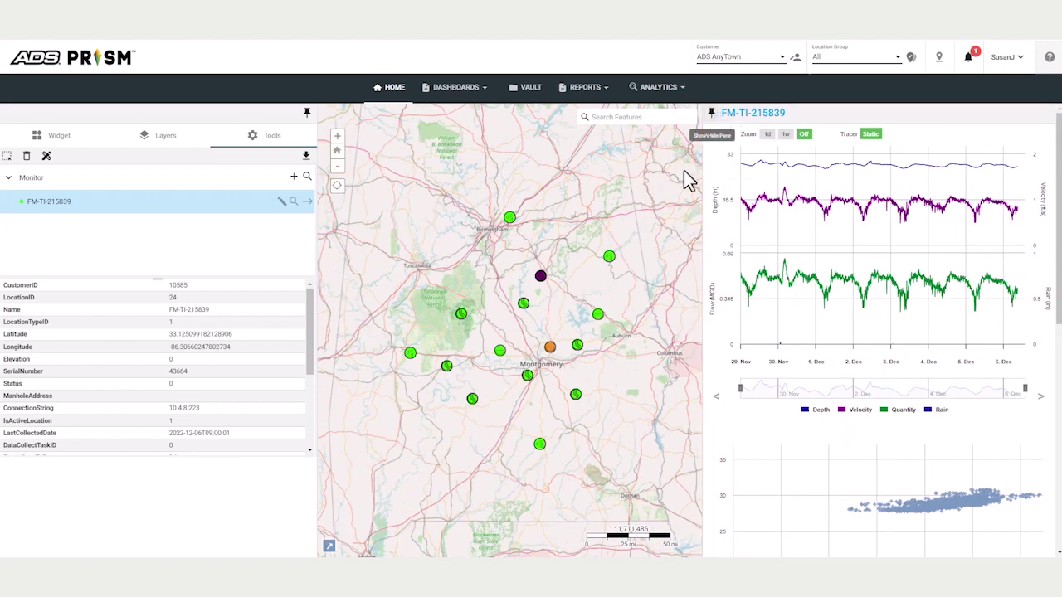
pyautogui.click(520, 302)
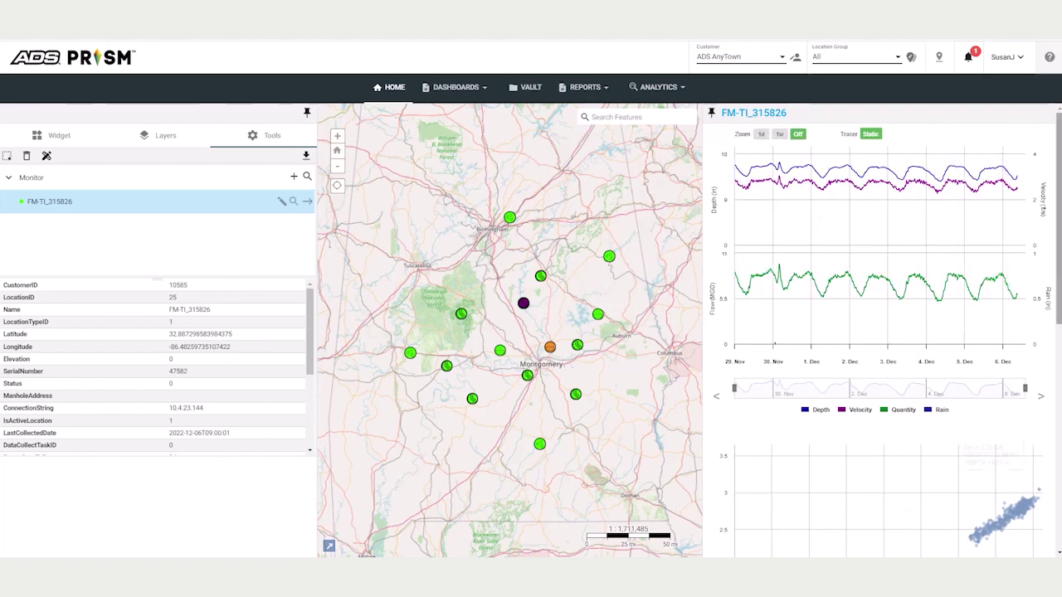
pyautogui.moveTo(1058, 158); pyautogui.dragTo(1060, 425)
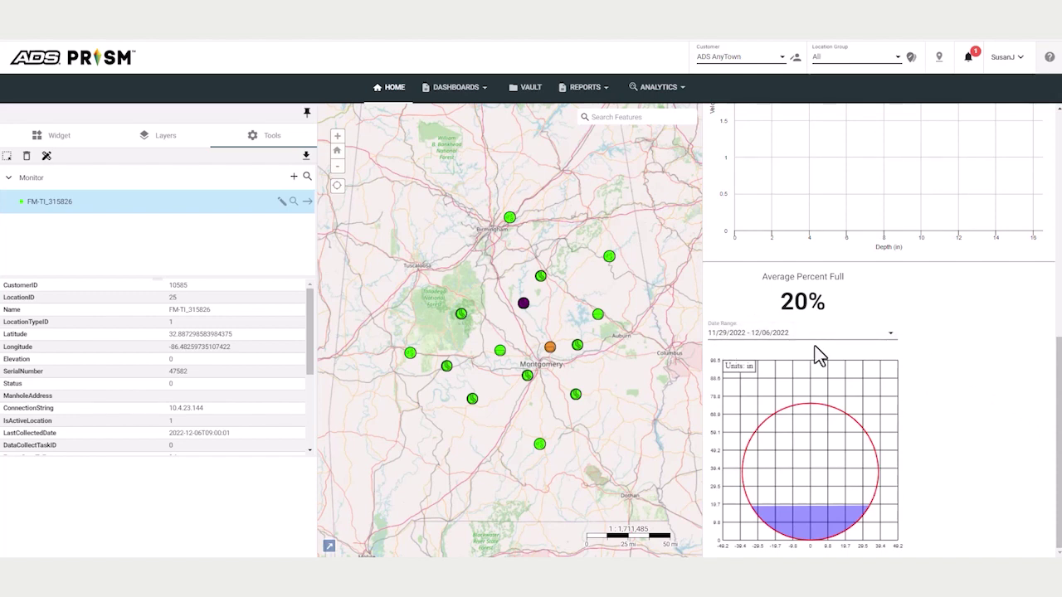
# Step: Check the percent-full Date Range choices, then bring back the alarm, battery and communication summaries
pyautogui.click(891, 336)
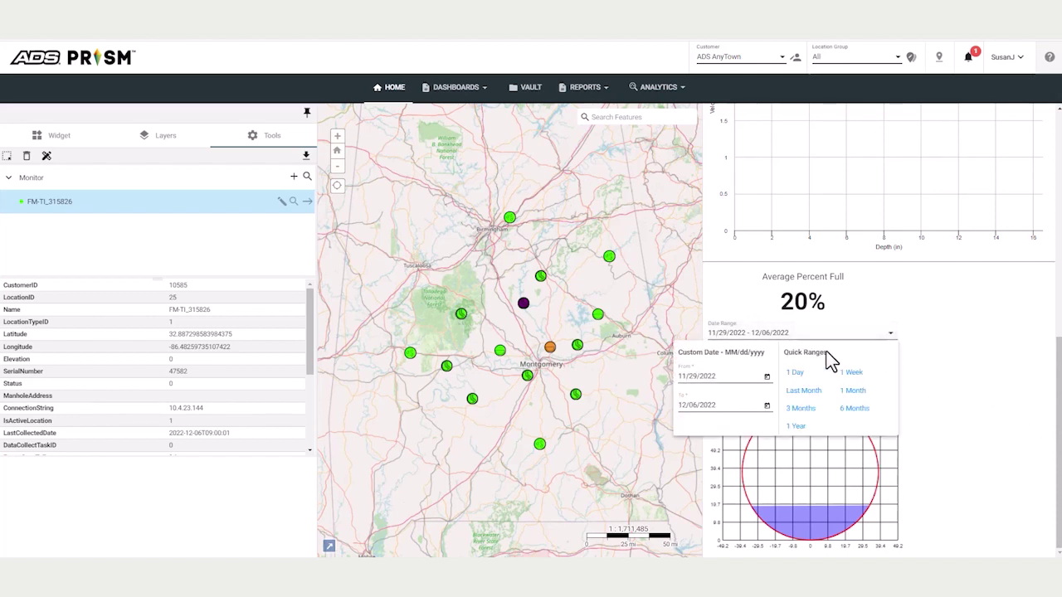
pyautogui.click(895, 341)
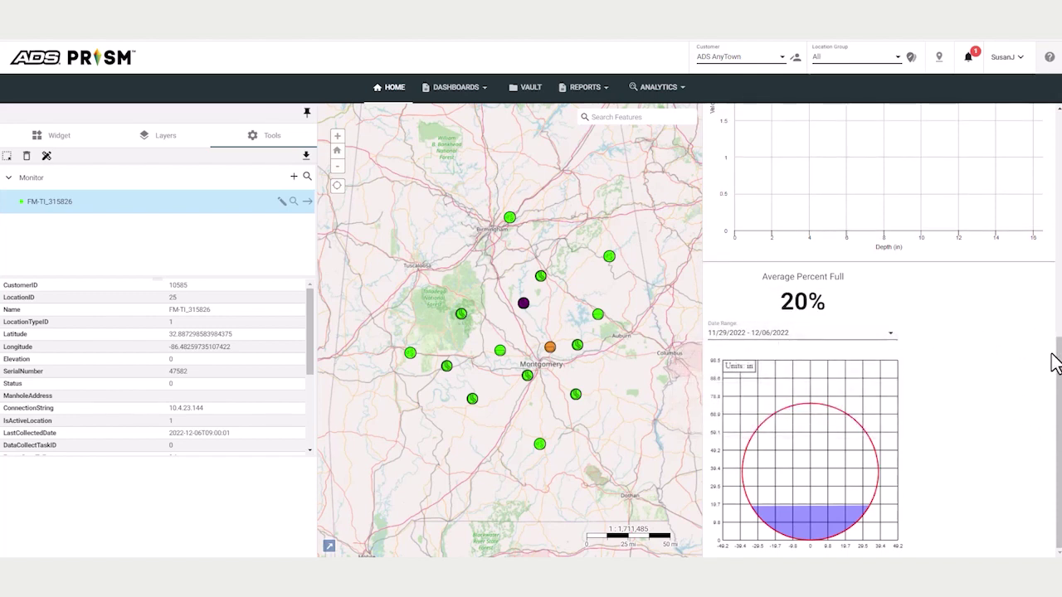
pyautogui.moveTo(1056, 360); pyautogui.dragTo(1056, 235)
pyautogui.scroll(5, 879, 332)
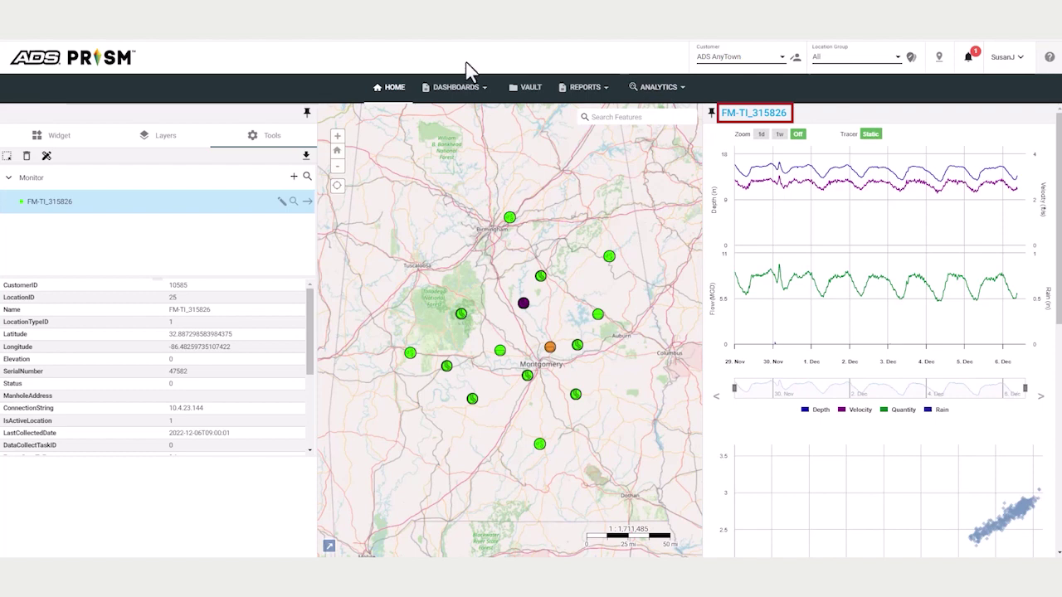
pyautogui.click(452, 90)
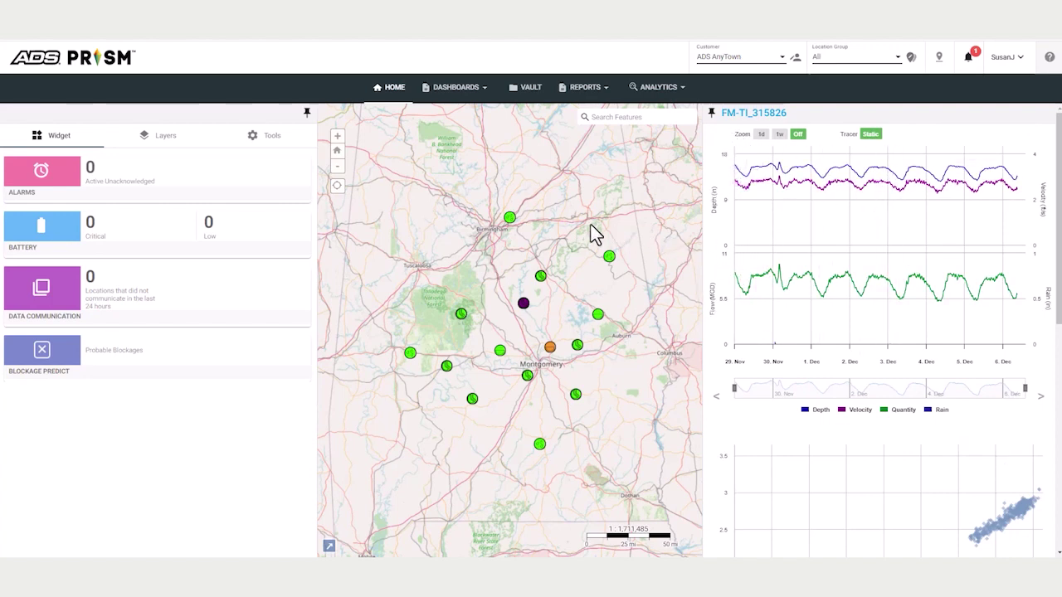
pyautogui.moveTo(526, 309)
# Step: Go to the Custom Dashboard showing the FM-TI_315826 and FM-TI-215839 depth overplot
pyautogui.click(452, 97)
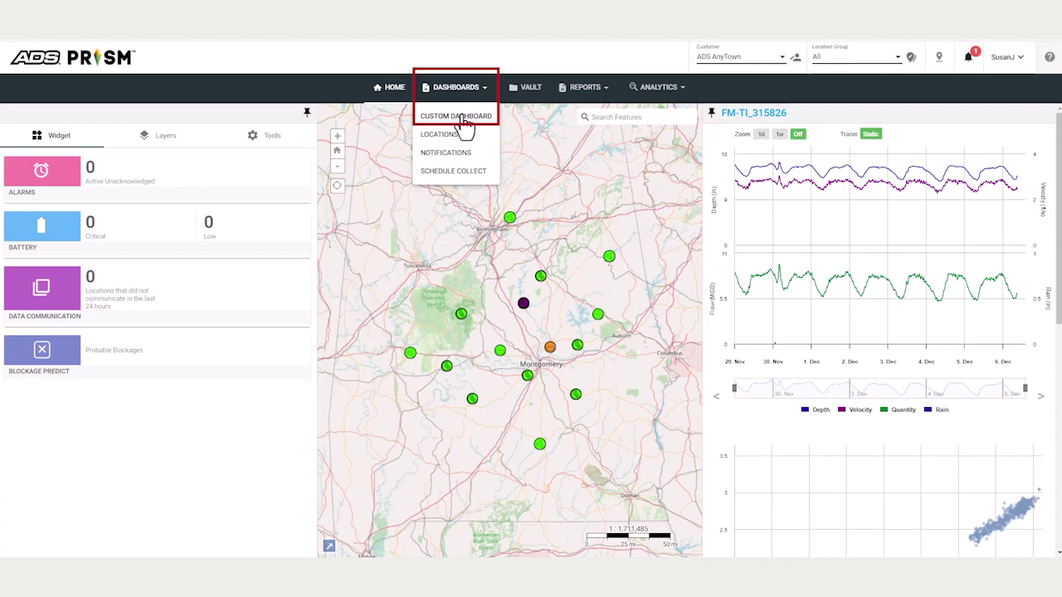
pyautogui.click(464, 123)
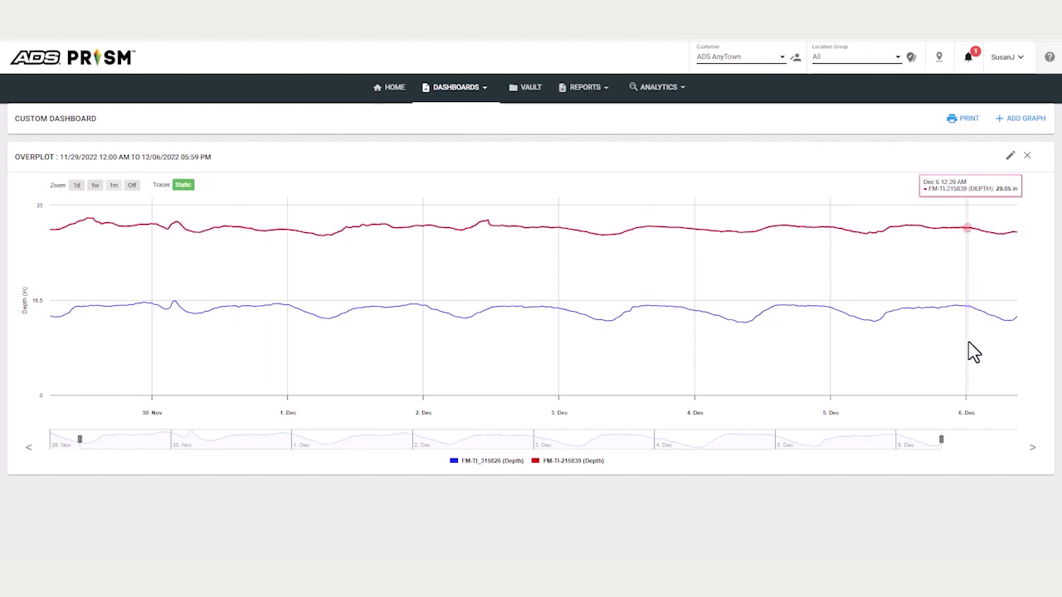
pyautogui.click(457, 90)
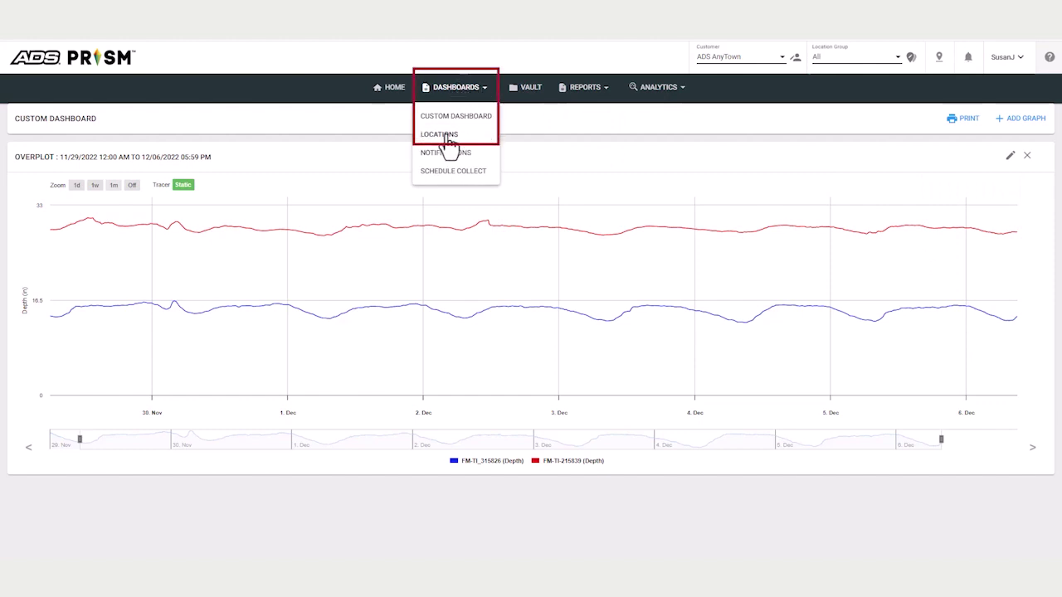
# Step: Open the FM-TI_315826 location dashboard and expand its Summary and Long Table panels
pyautogui.click(447, 139)
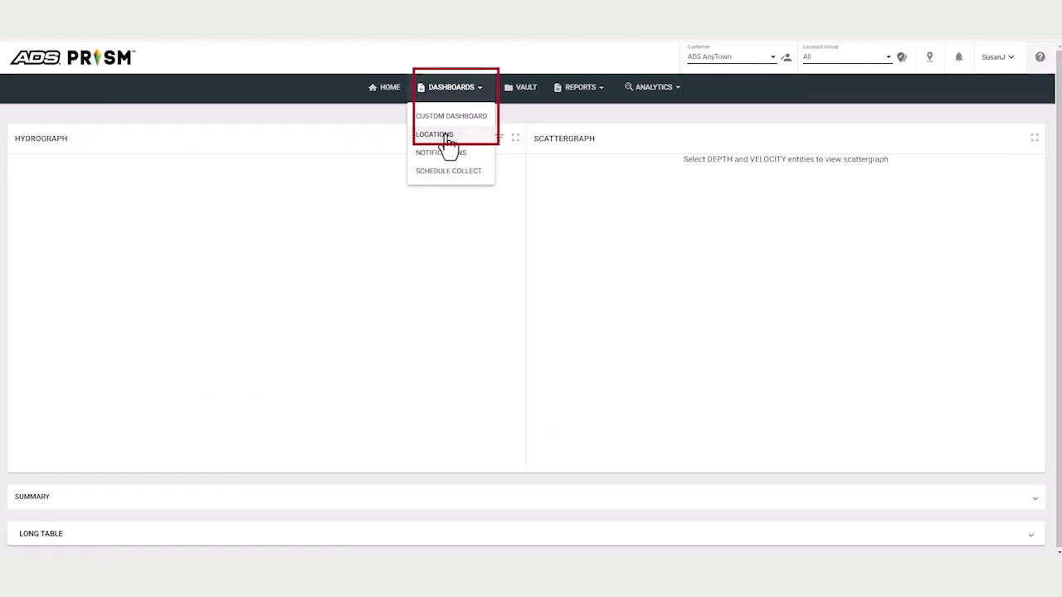
pyautogui.click(134, 118)
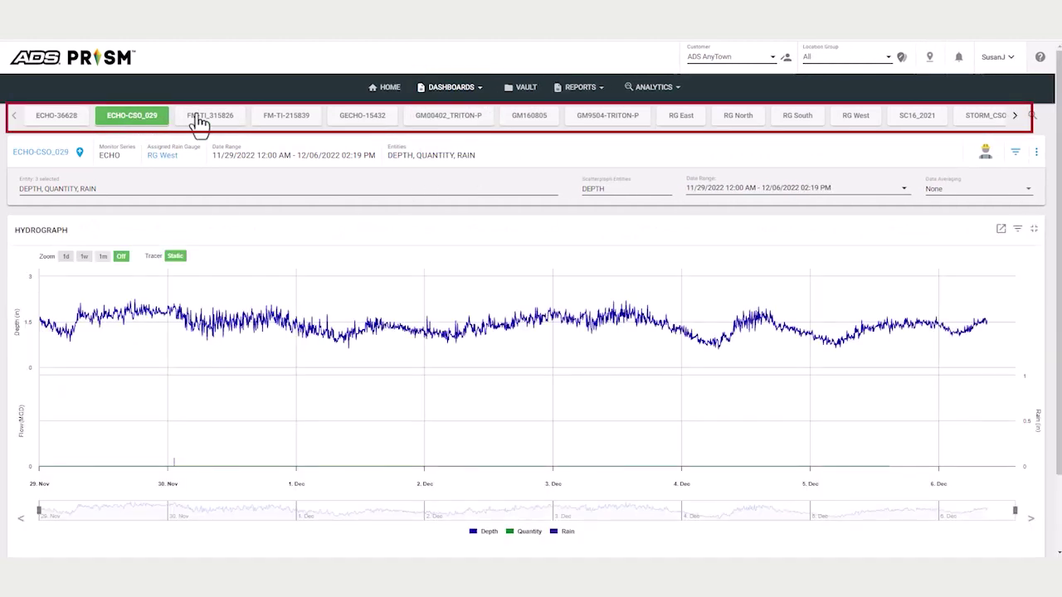
pyautogui.click(210, 120)
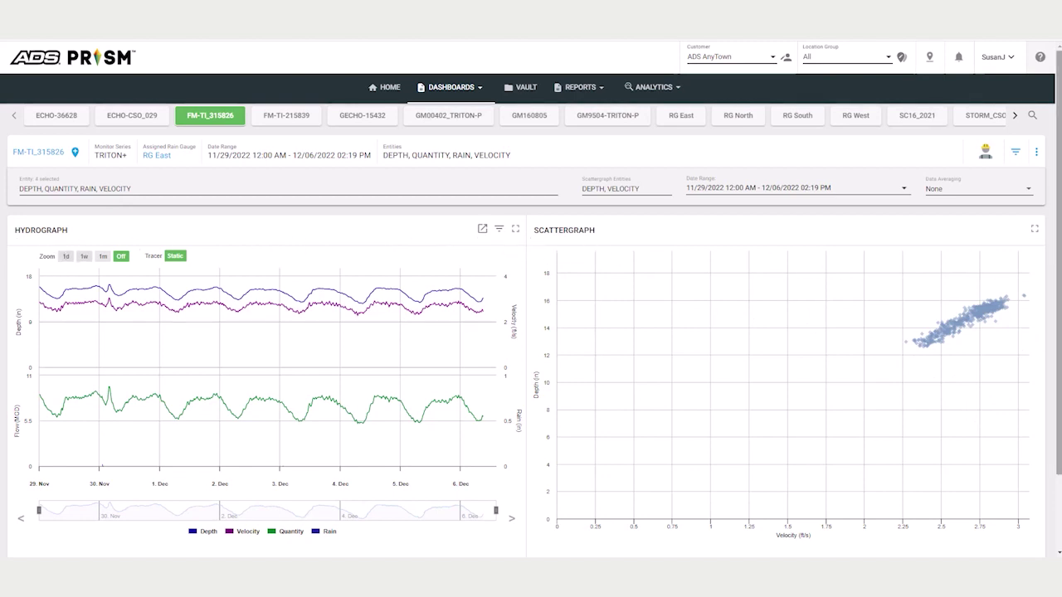
pyautogui.scroll(-1, 530, 332)
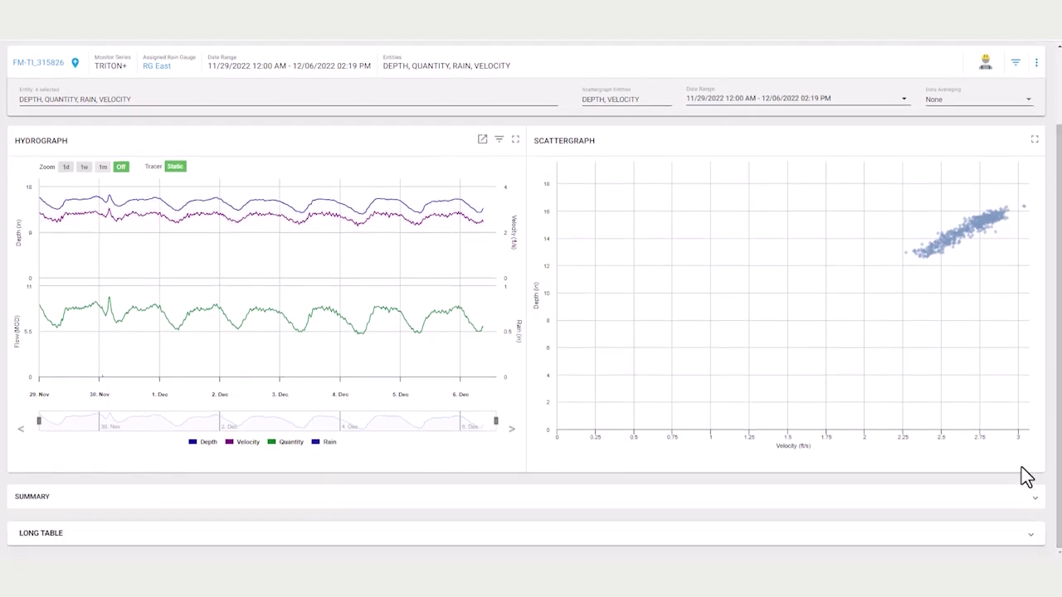
pyautogui.click(1035, 499)
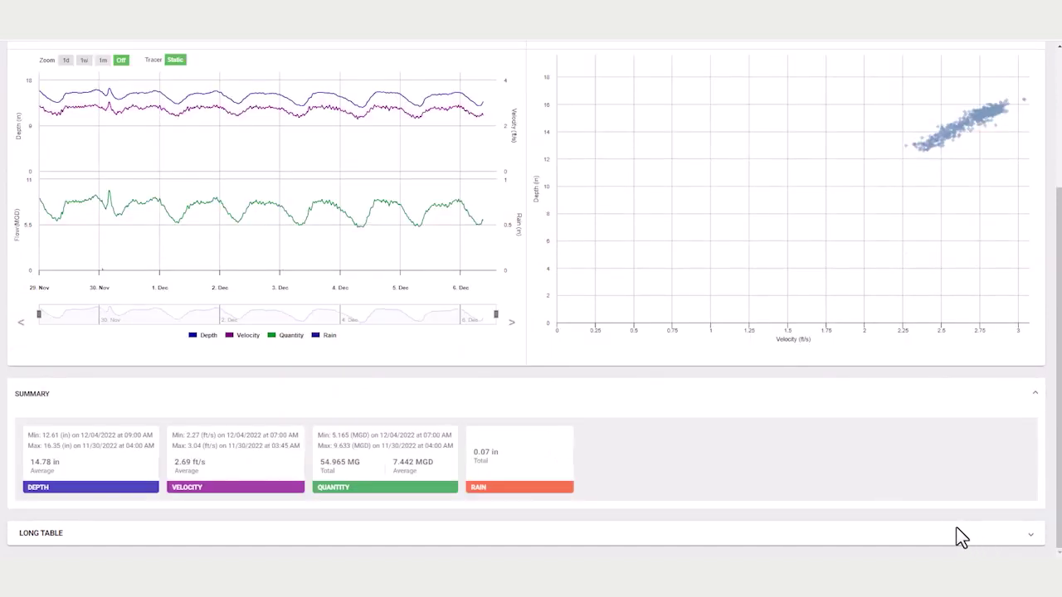
pyautogui.click(954, 535)
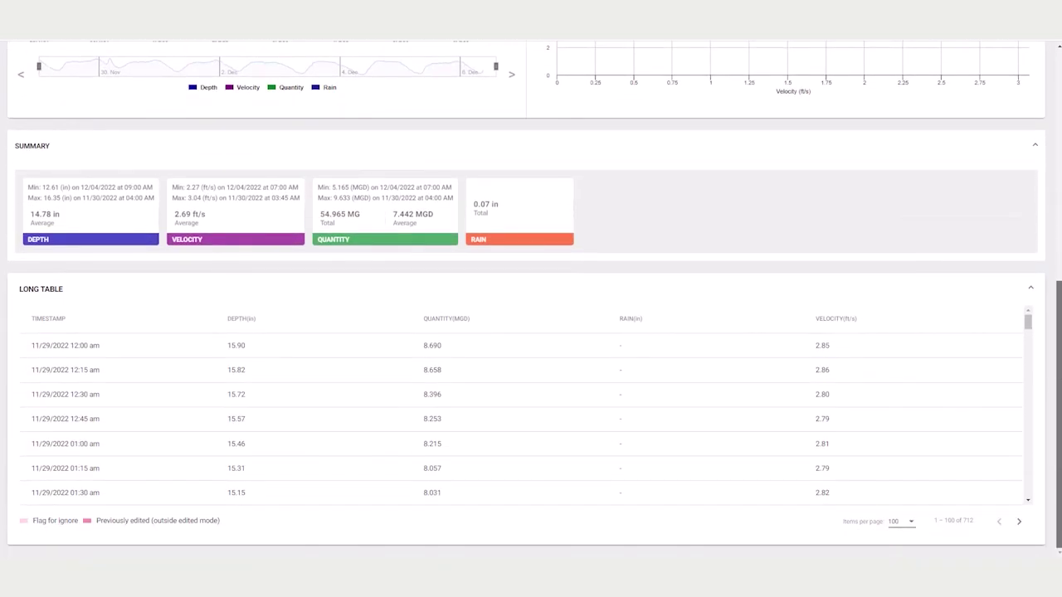
pyautogui.scroll(5, 531, 332)
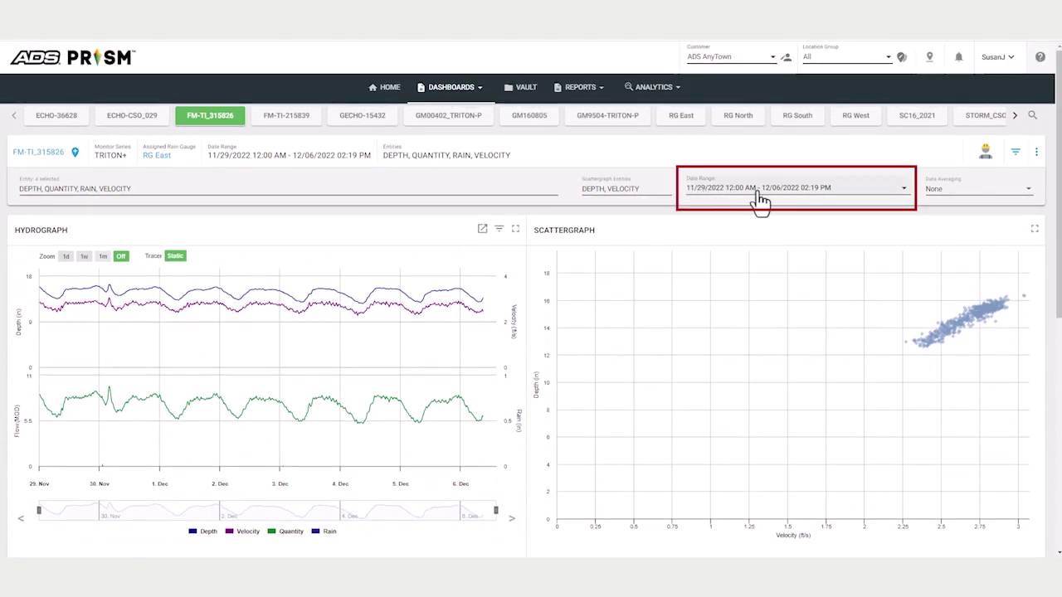
# Step: Apply the 1 Month date range and review the plotted depth, quantity, rain and velocity entities
pyautogui.click(906, 196)
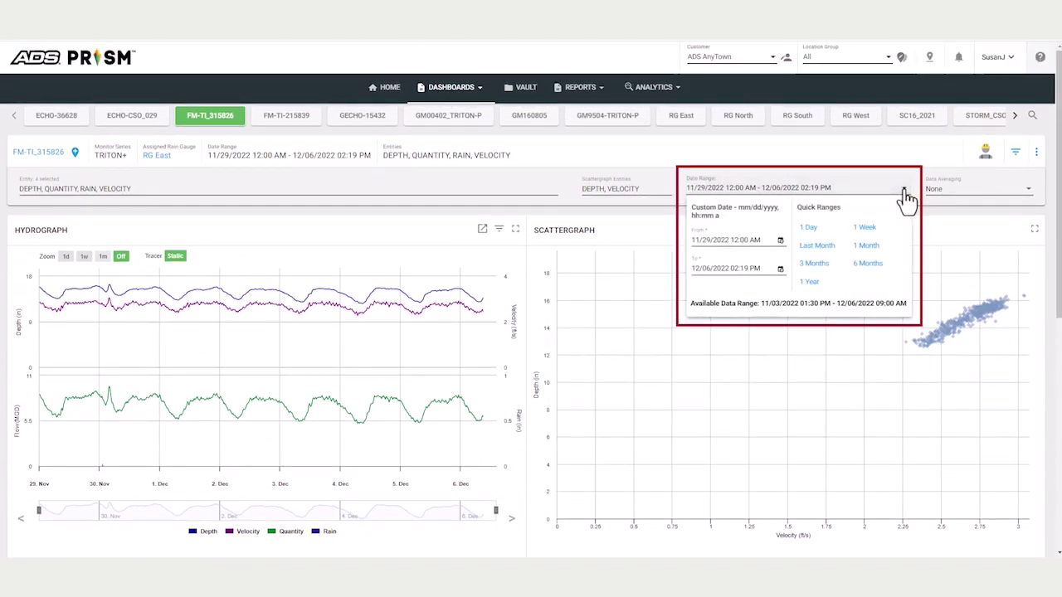
pyautogui.click(878, 249)
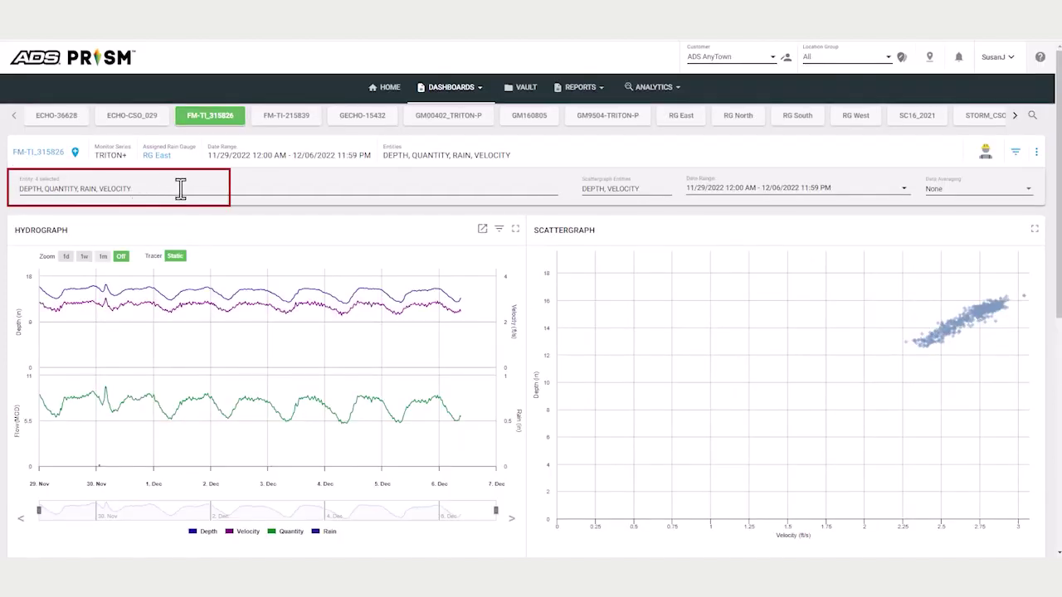
pyautogui.click(176, 189)
pyautogui.moveTo(215, 221)
pyautogui.mouseDown()
pyautogui.moveTo(213, 304)
pyautogui.moveTo(216, 208)
pyautogui.mouseUp()
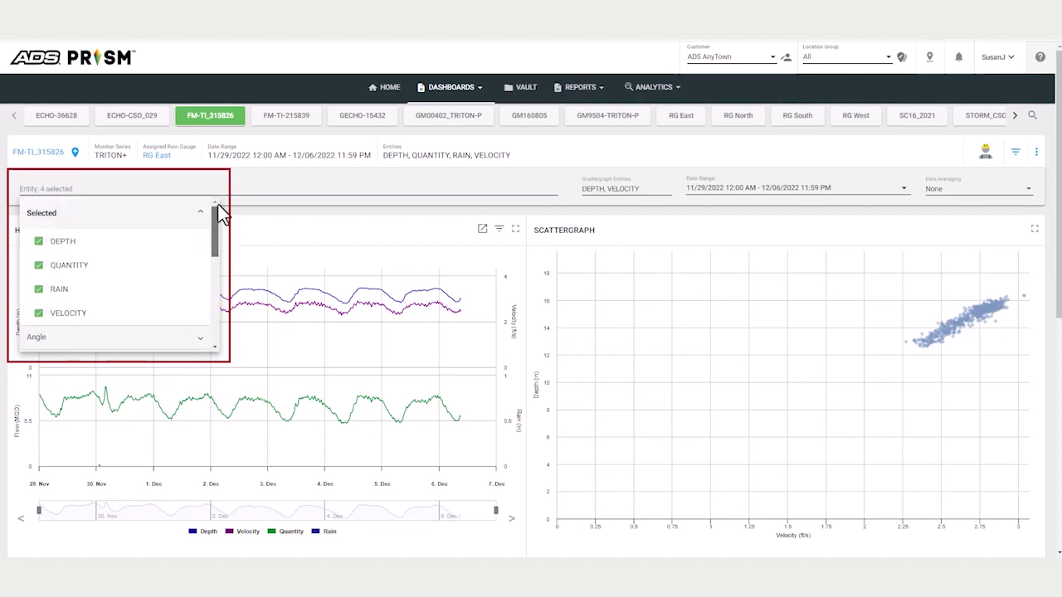
pyautogui.click(238, 97)
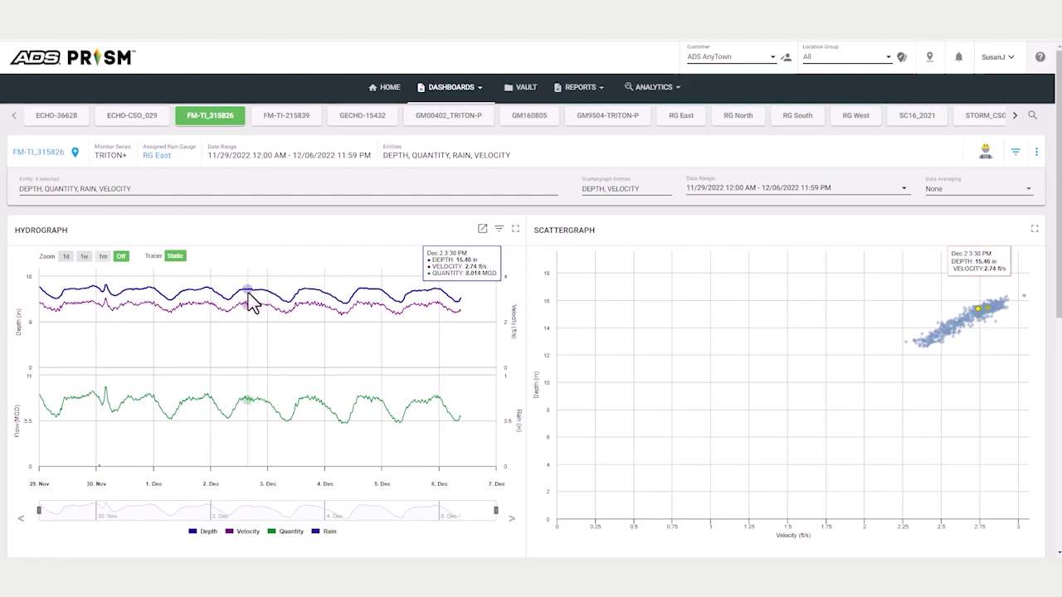
# Step: Turn on the Pipe Height reference line in the Common chart settings
pyautogui.click(1036, 154)
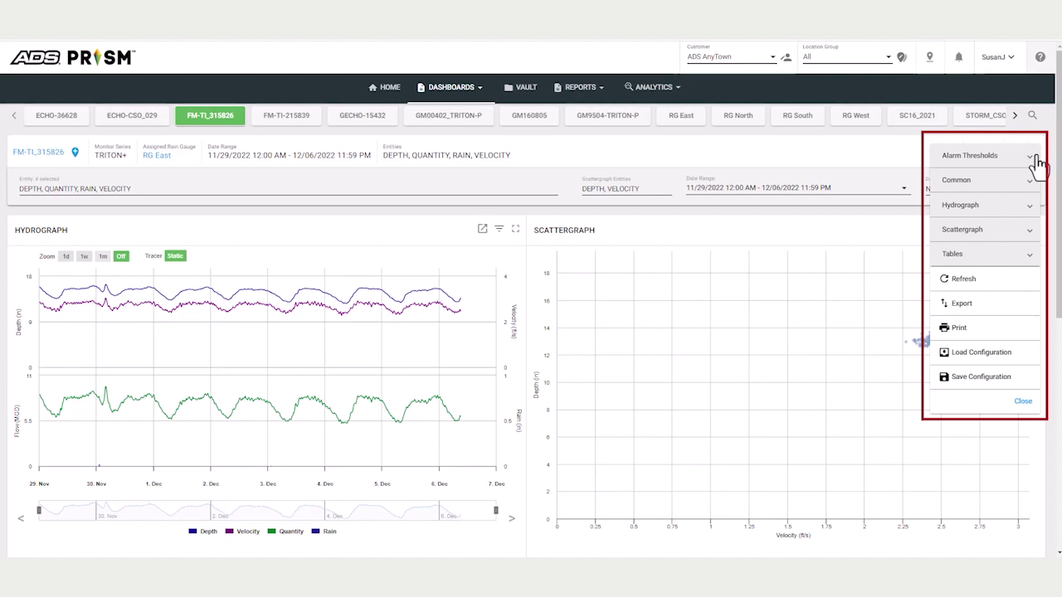
pyautogui.click(1036, 185)
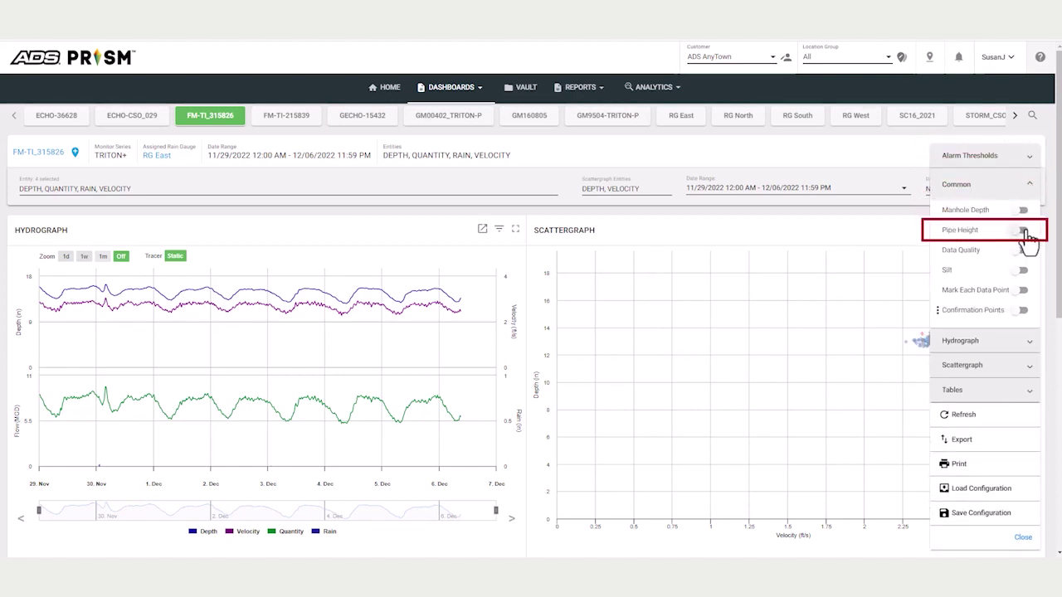
pyautogui.click(1024, 231)
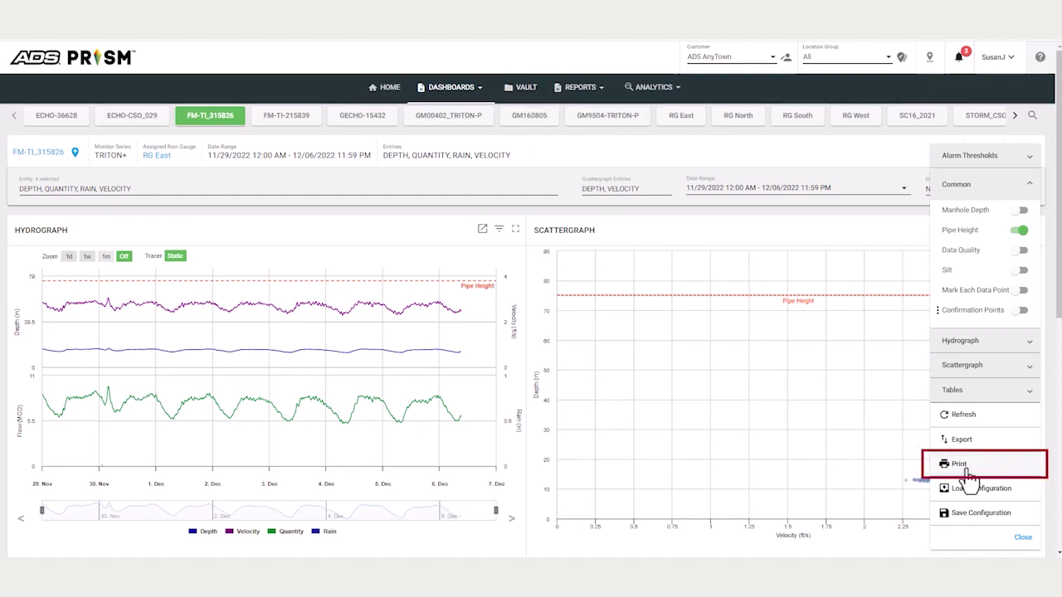
# Step: Close the settings panel and view the FM-TI-215839 location's details page
pyautogui.click(1025, 539)
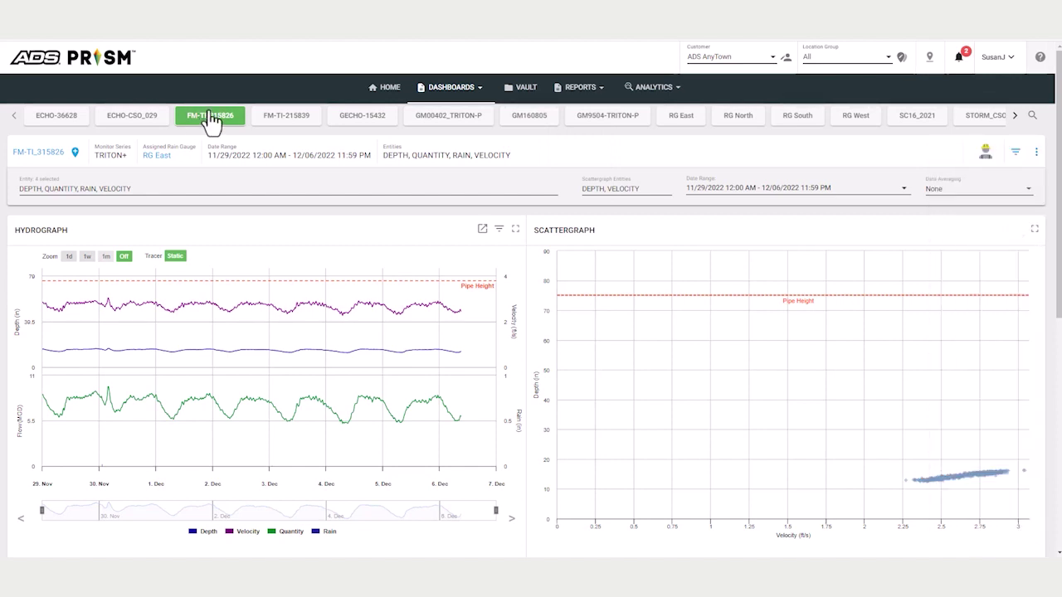
pyautogui.click(282, 118)
pyautogui.scroll(1, 316, 135)
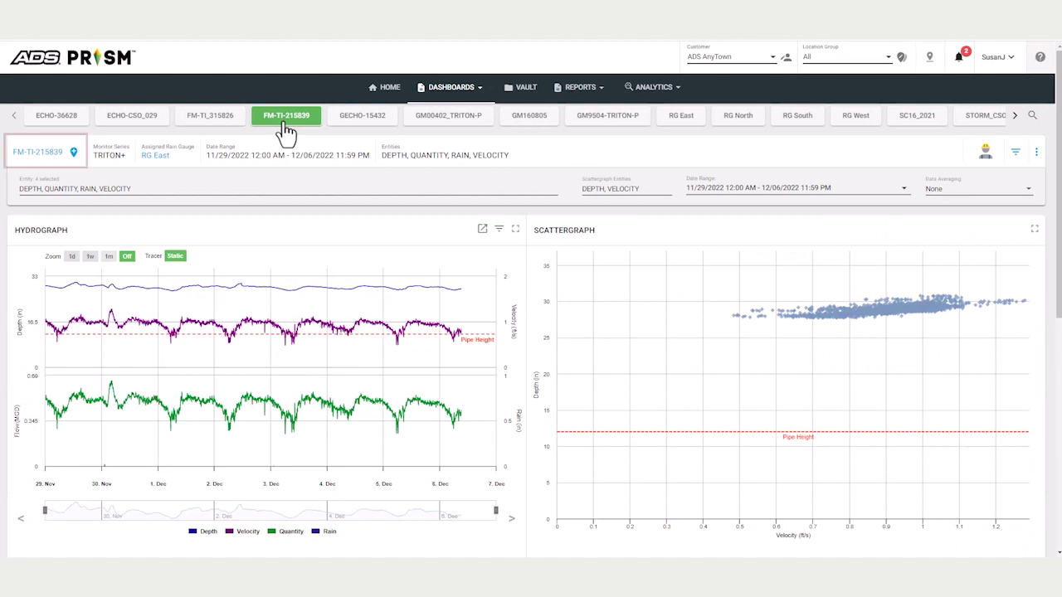
pyautogui.click(48, 156)
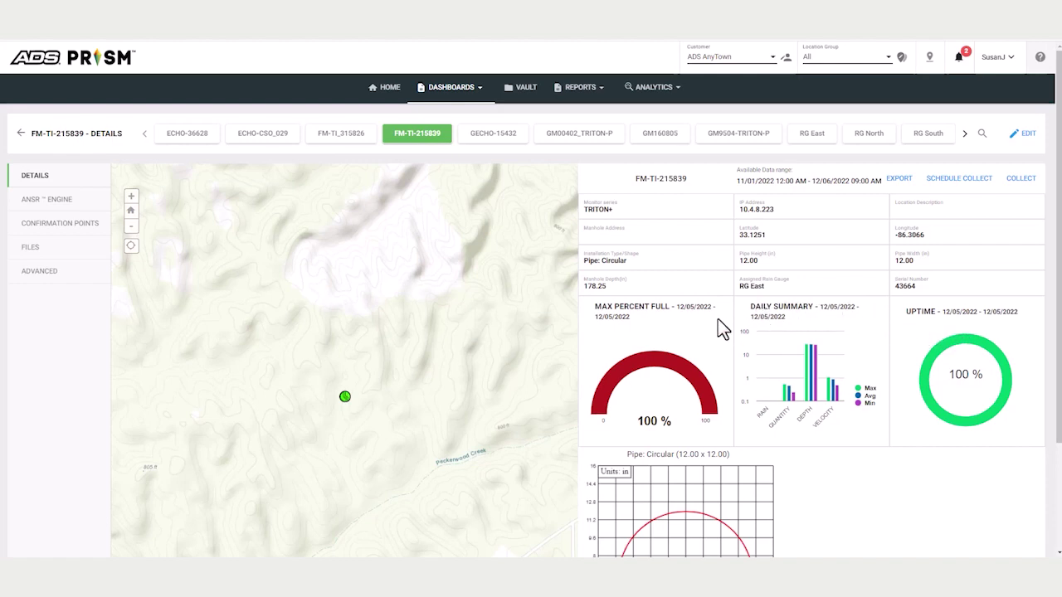
pyautogui.scroll(-3, 1053, 180)
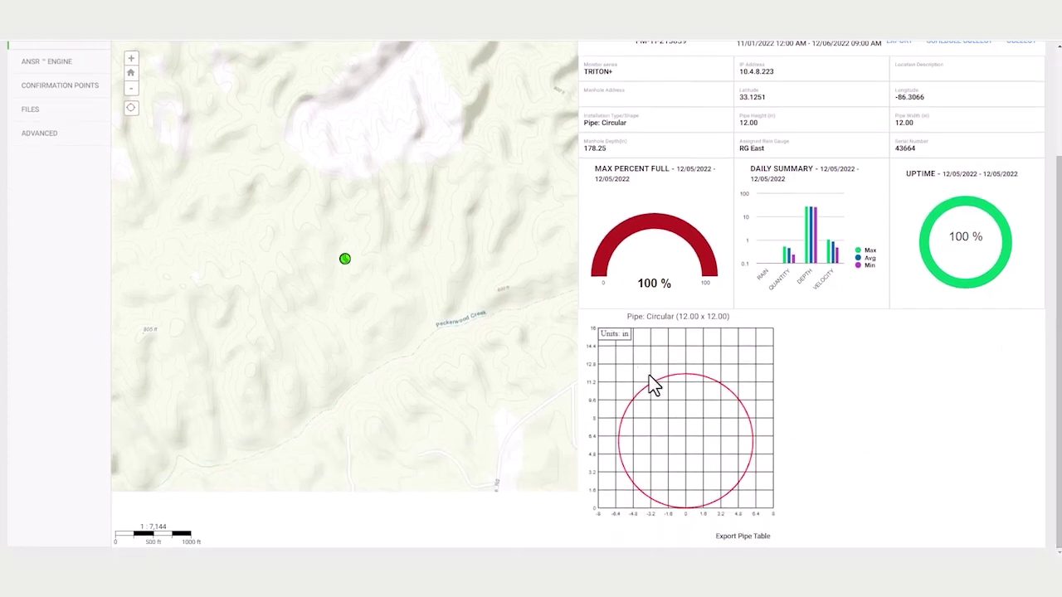
pyautogui.scroll(3, 653, 385)
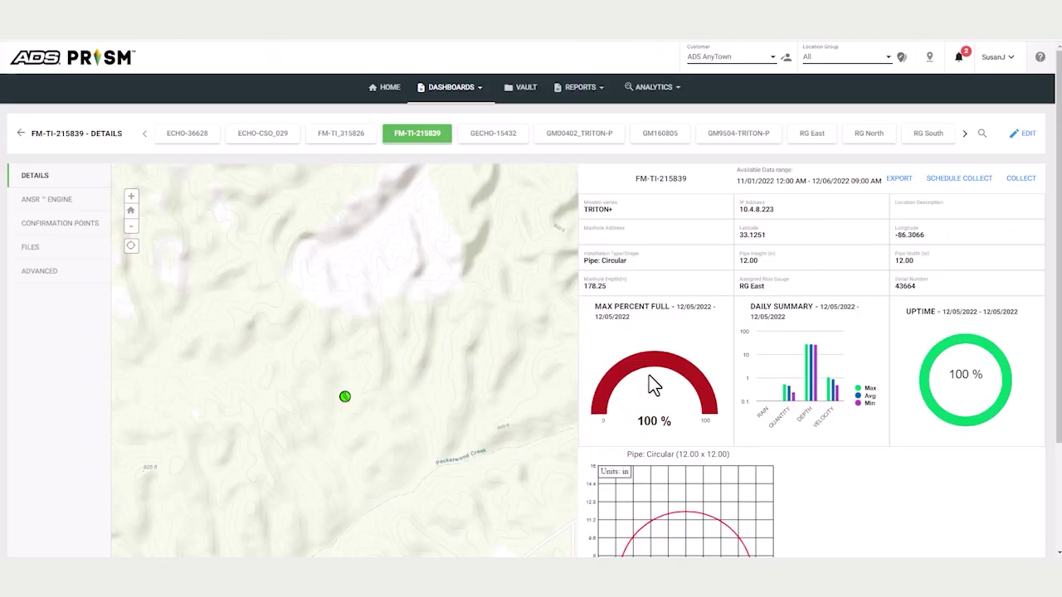
# Step: View the ANSR Engine and Confirmation Points sections and download the confirmation points
pyautogui.click(39, 208)
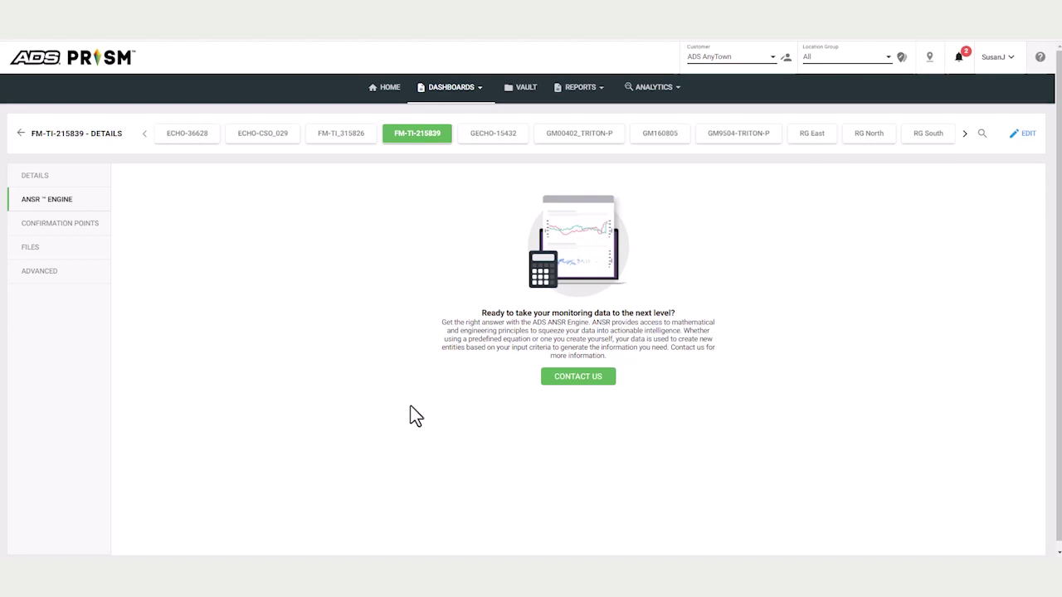
pyautogui.click(69, 230)
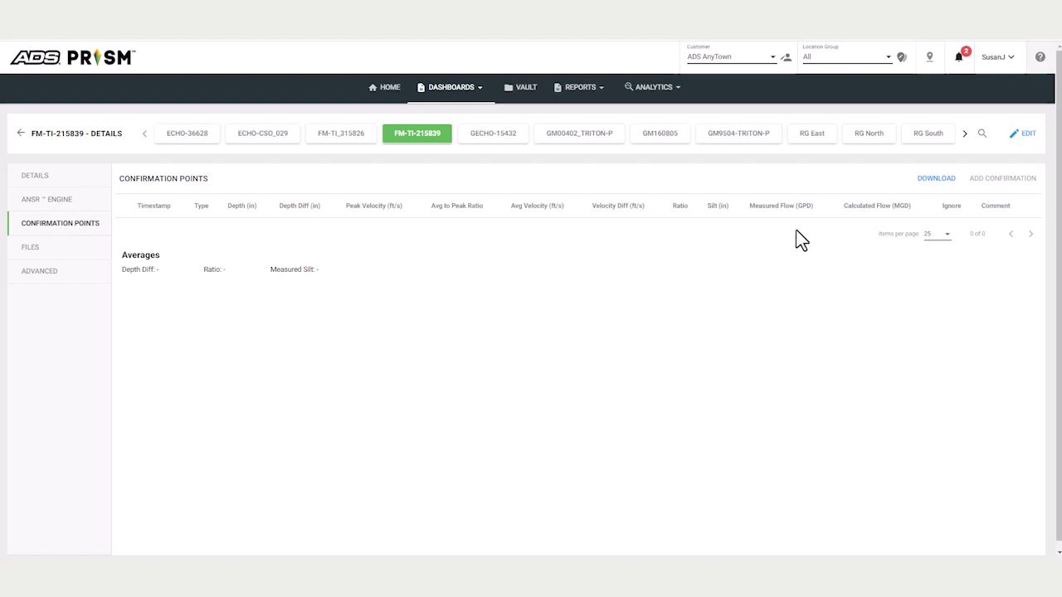
pyautogui.click(939, 179)
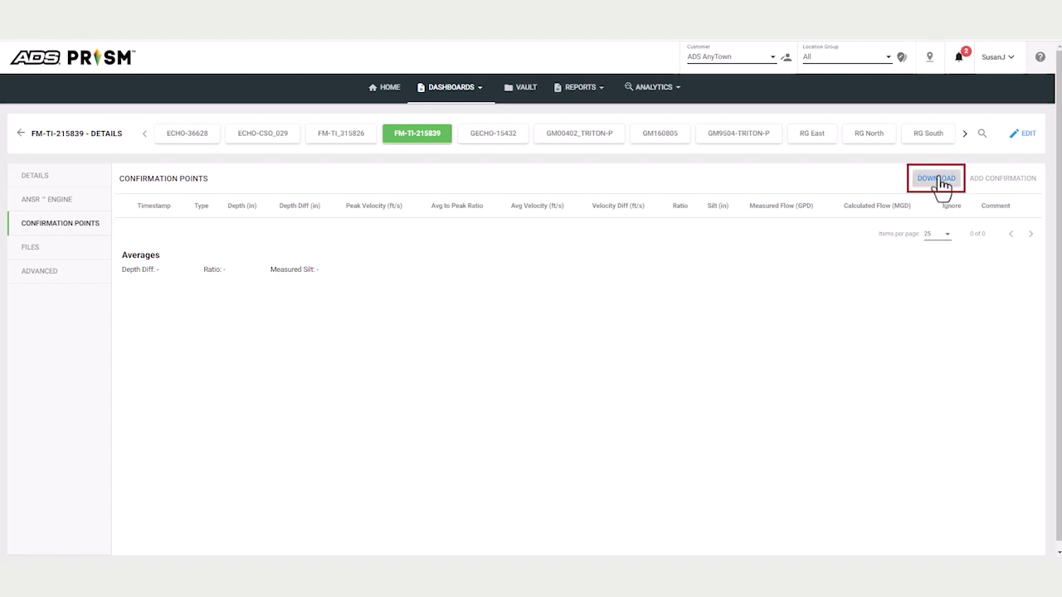
# Step: Visit the Files and Advanced sections, trying Upload File and Diagnostics, then Edit
pyautogui.click(29, 249)
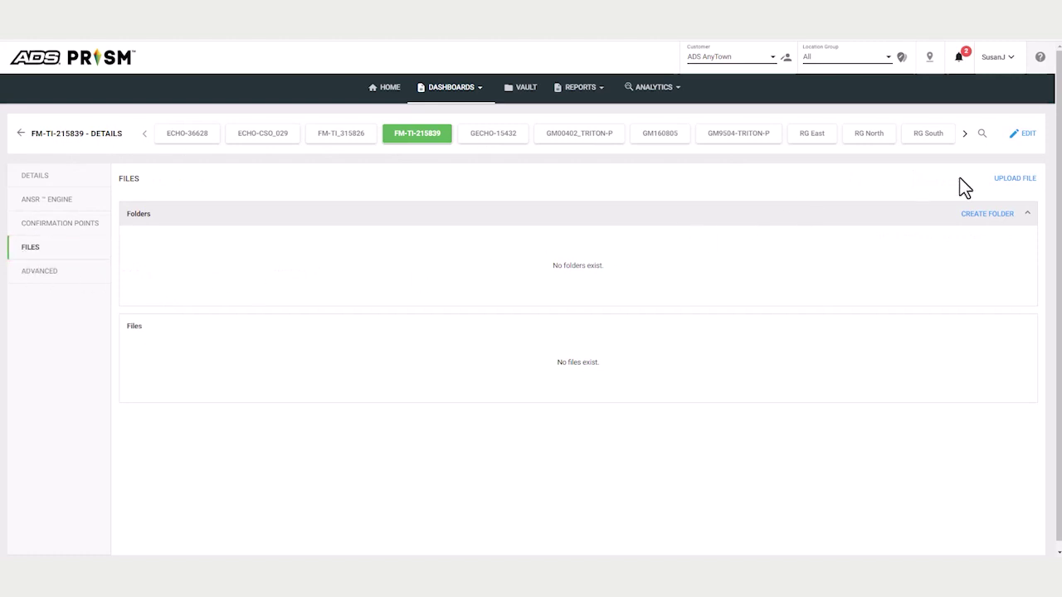
pyautogui.click(1009, 184)
pyautogui.click(42, 277)
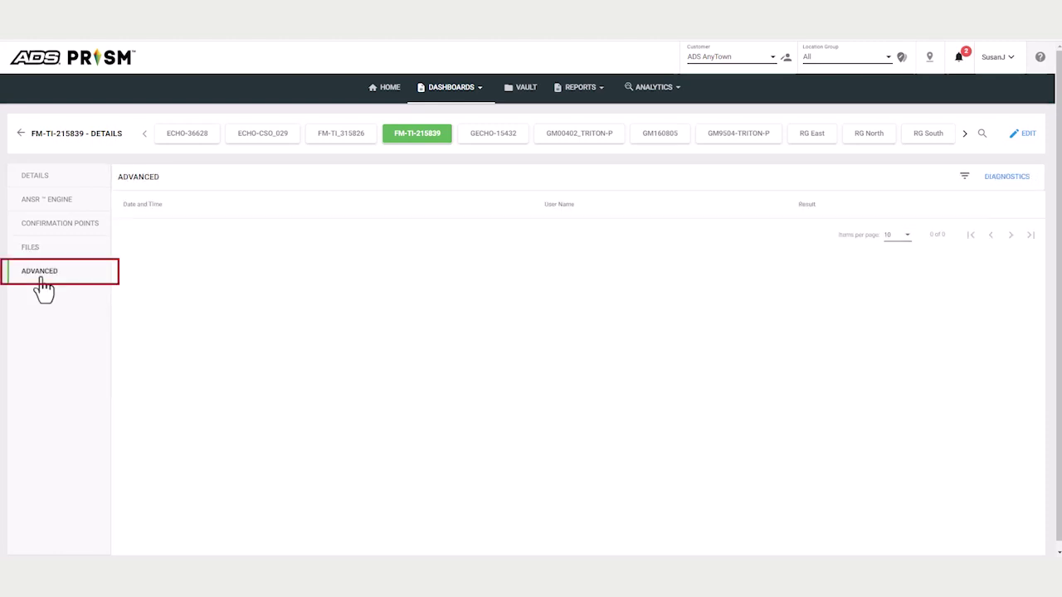
pyautogui.click(991, 184)
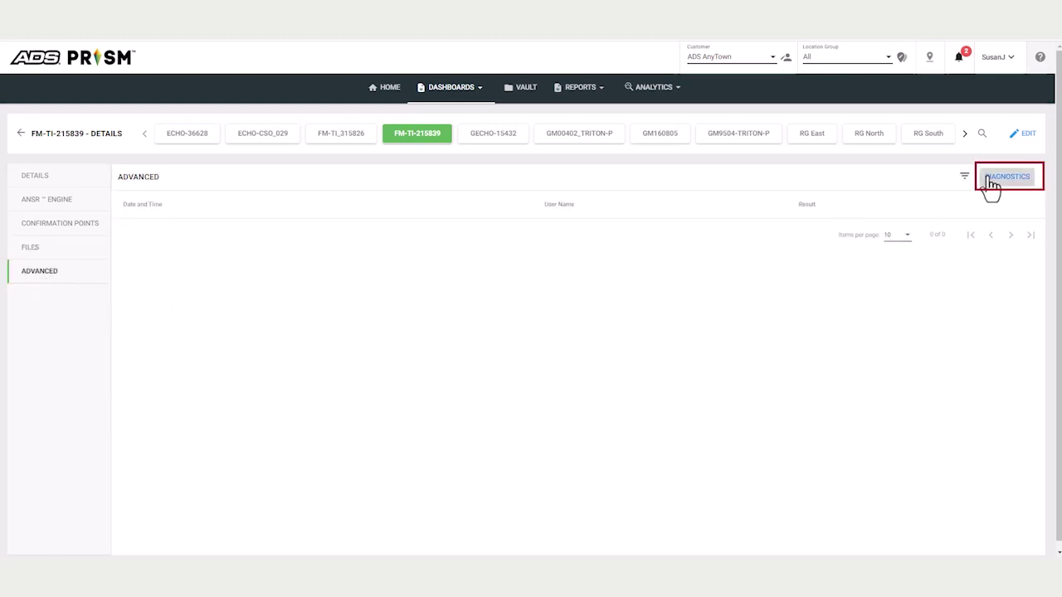
pyautogui.click(1029, 135)
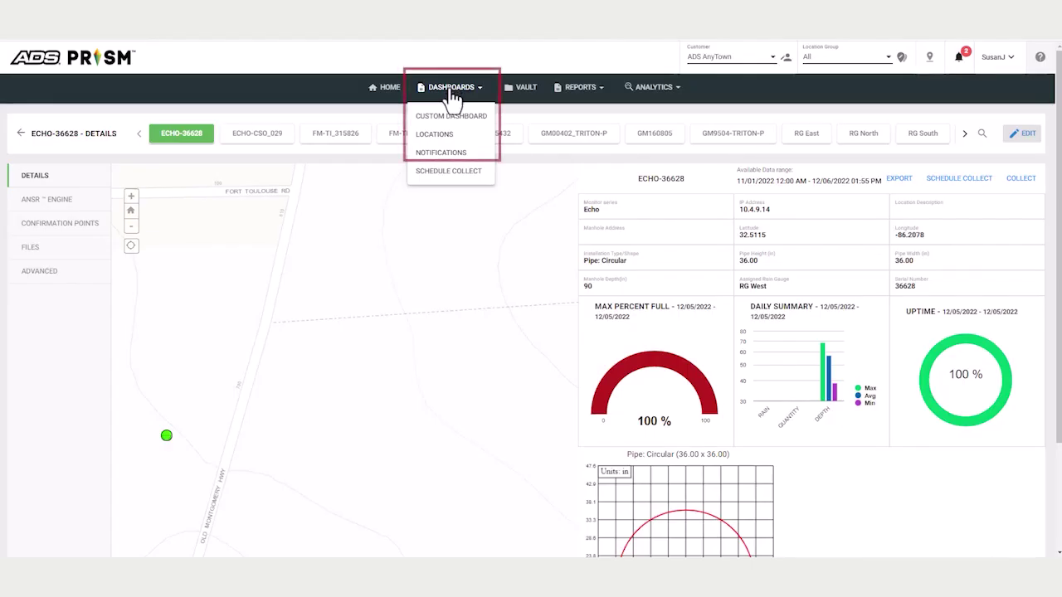
# Step: Review notifications, then view the CollectsScheduled 12-hour schedule on Schedule Collect
pyautogui.click(445, 154)
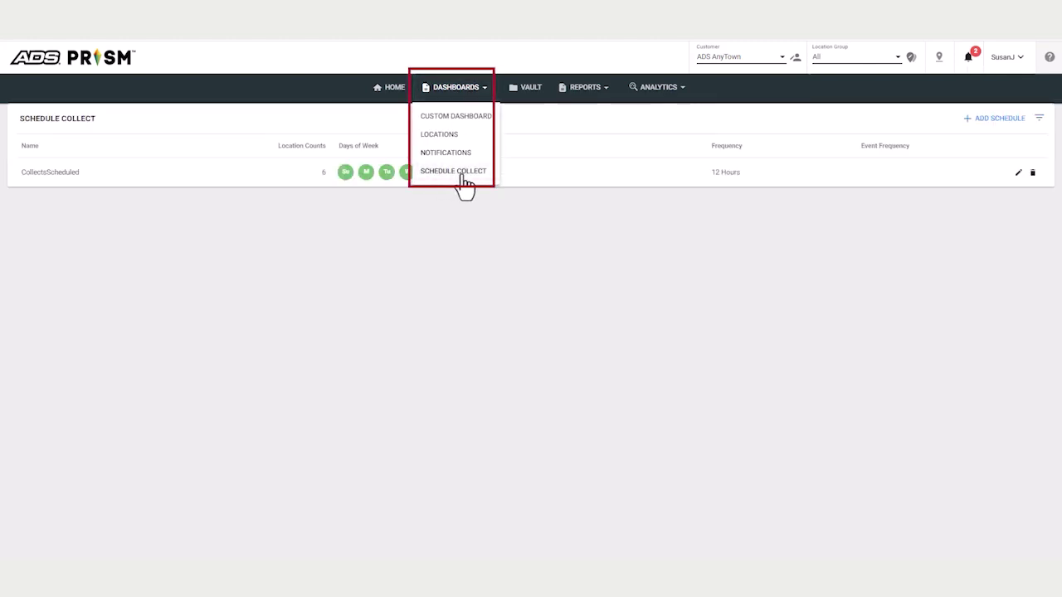
pyautogui.click(454, 172)
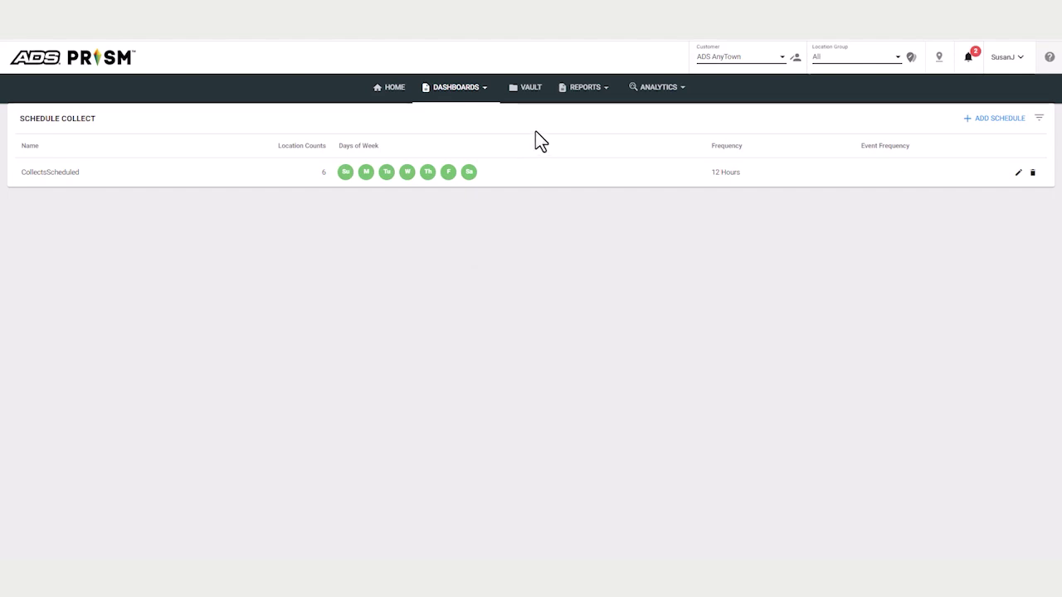
pyautogui.click(590, 91)
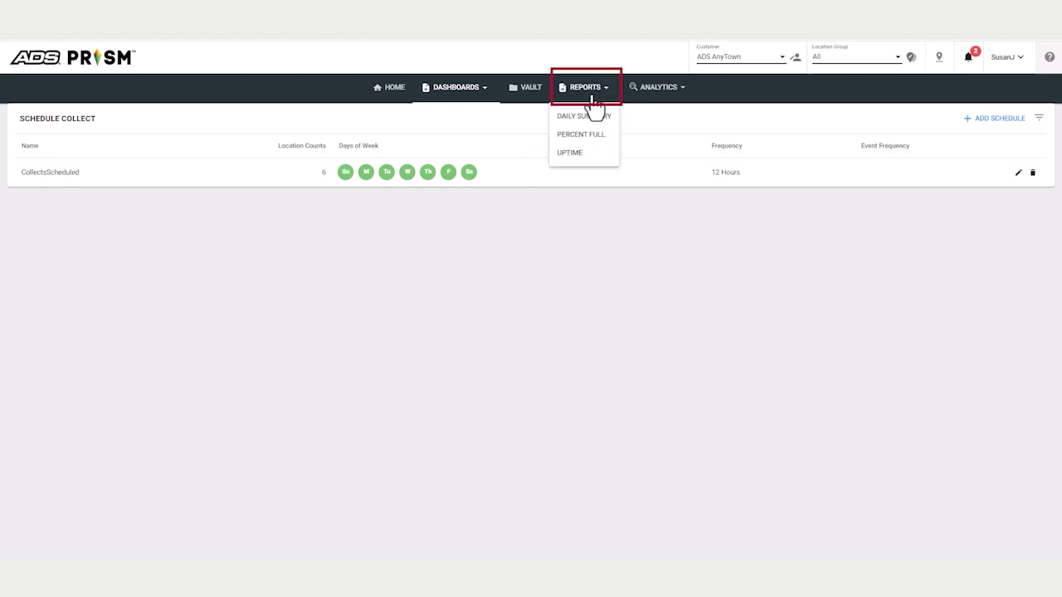
# Step: View the Daily Summary and Percent Full reports, then the Uptime Overview report
pyautogui.click(594, 121)
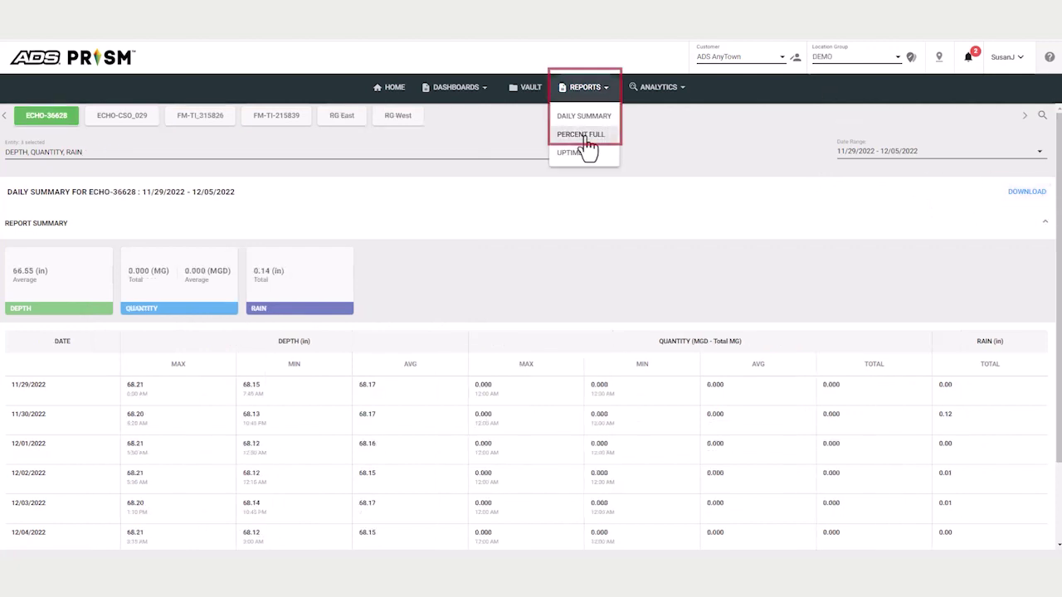
pyautogui.click(588, 137)
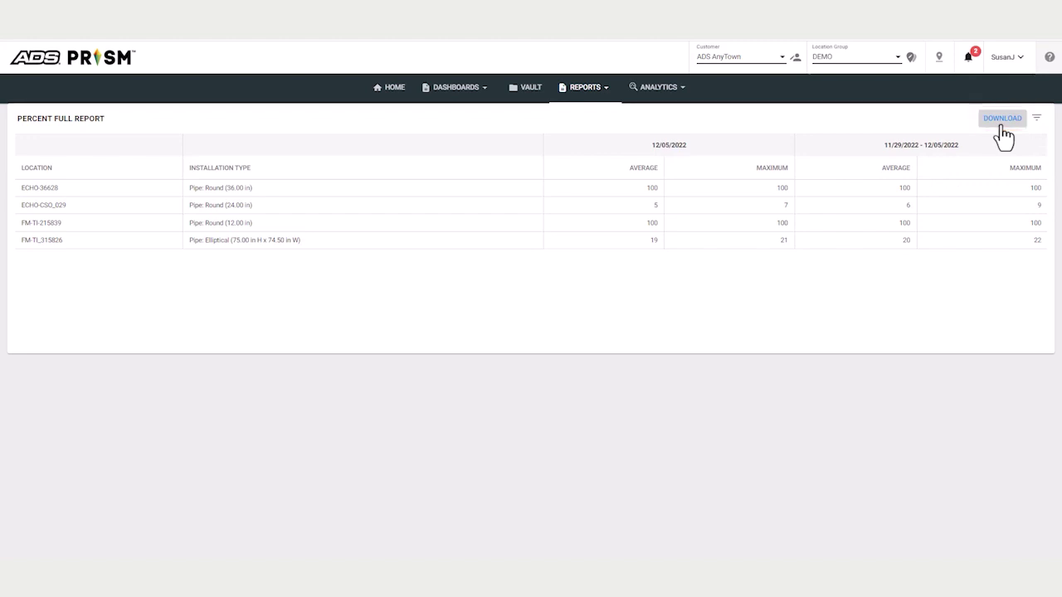
pyautogui.click(585, 87)
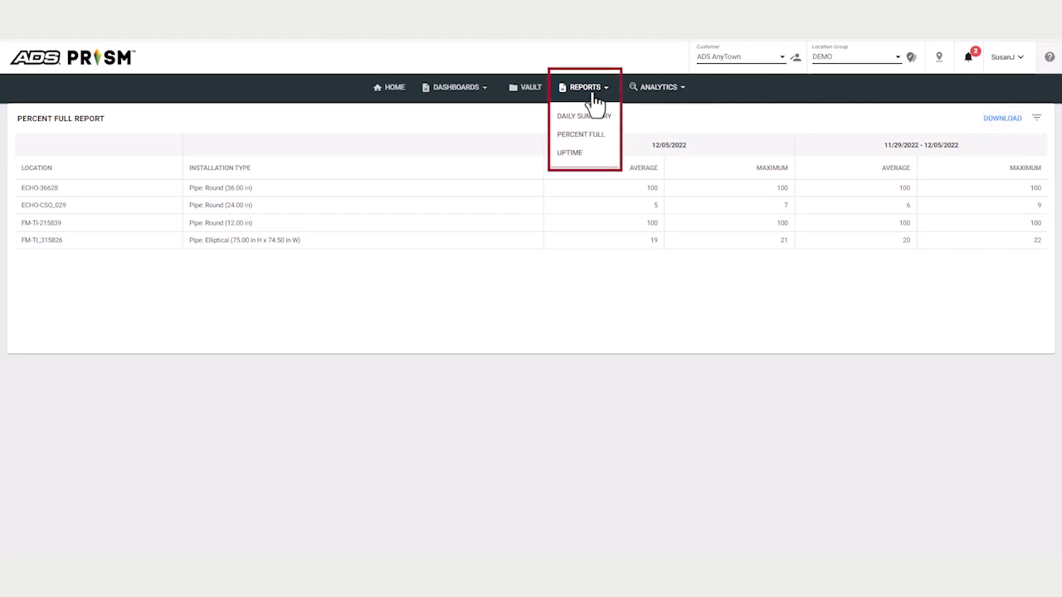
pyautogui.click(571, 154)
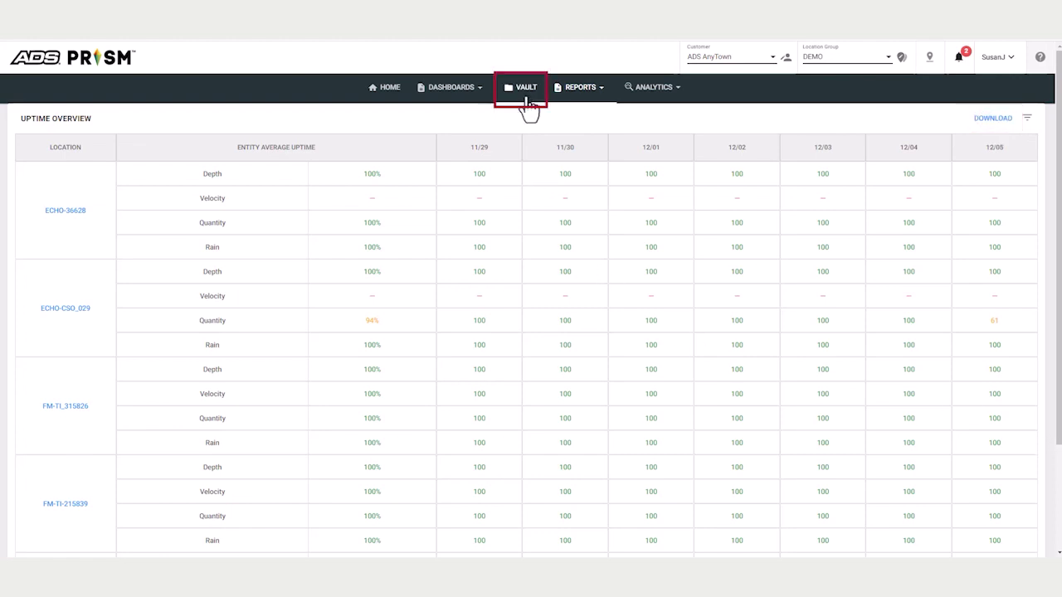
pyautogui.click(526, 90)
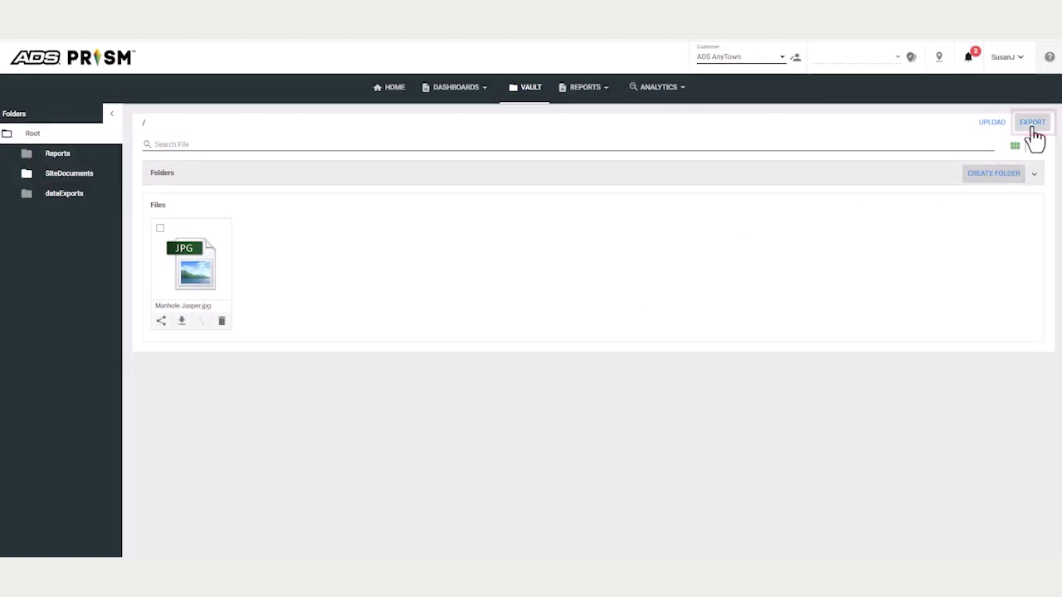
pyautogui.click(1032, 126)
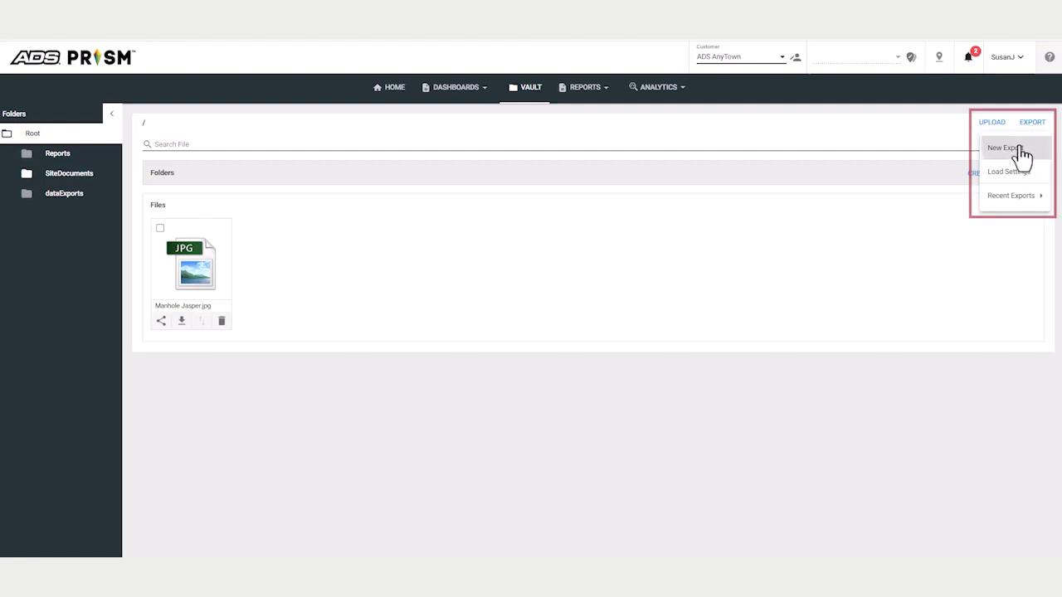
pyautogui.click(1014, 148)
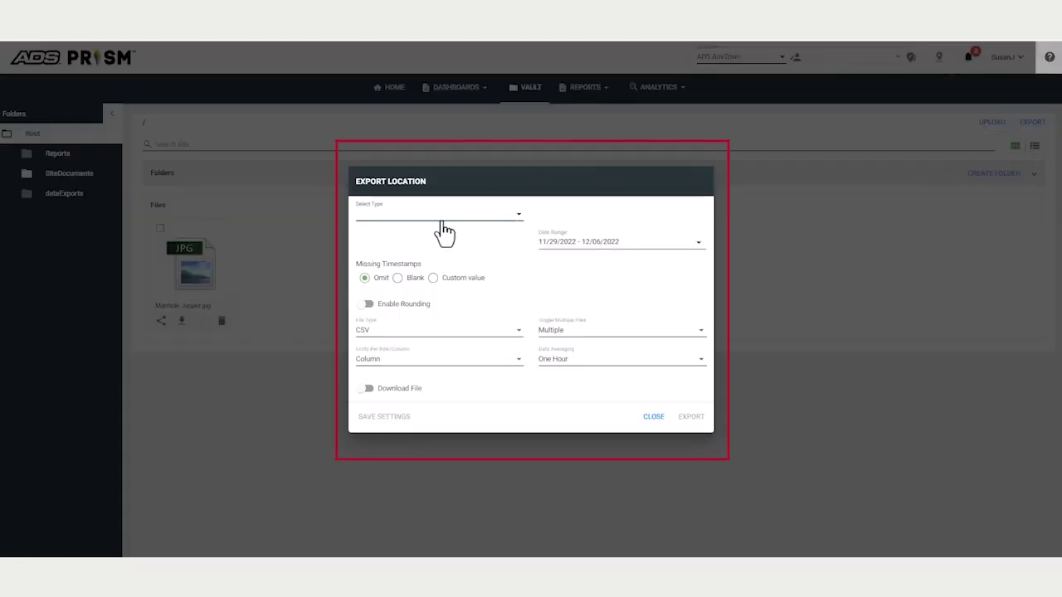
pyautogui.click(444, 217)
pyautogui.click(390, 233)
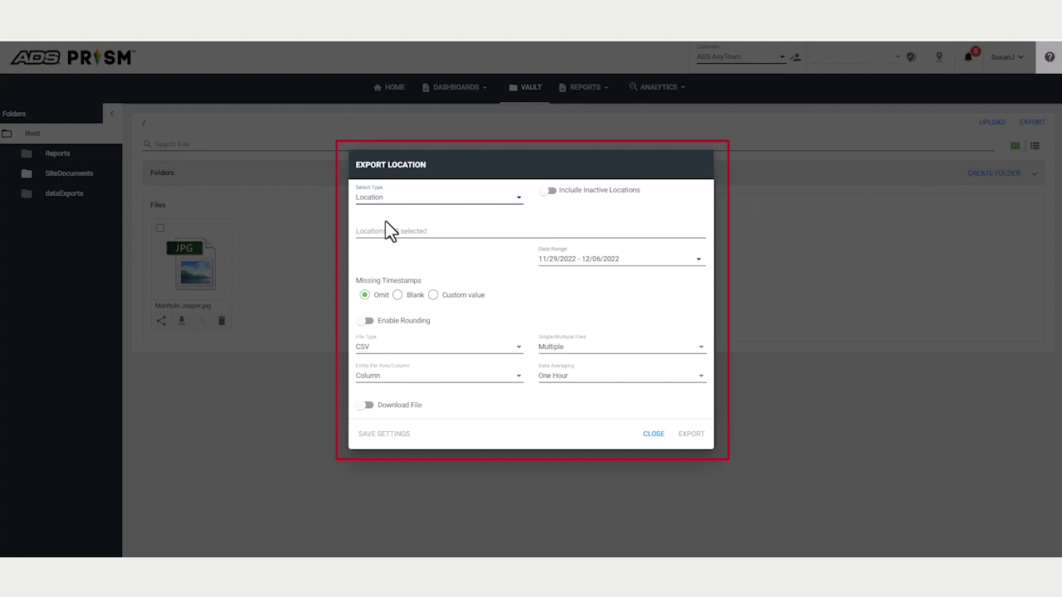
pyautogui.click(397, 229)
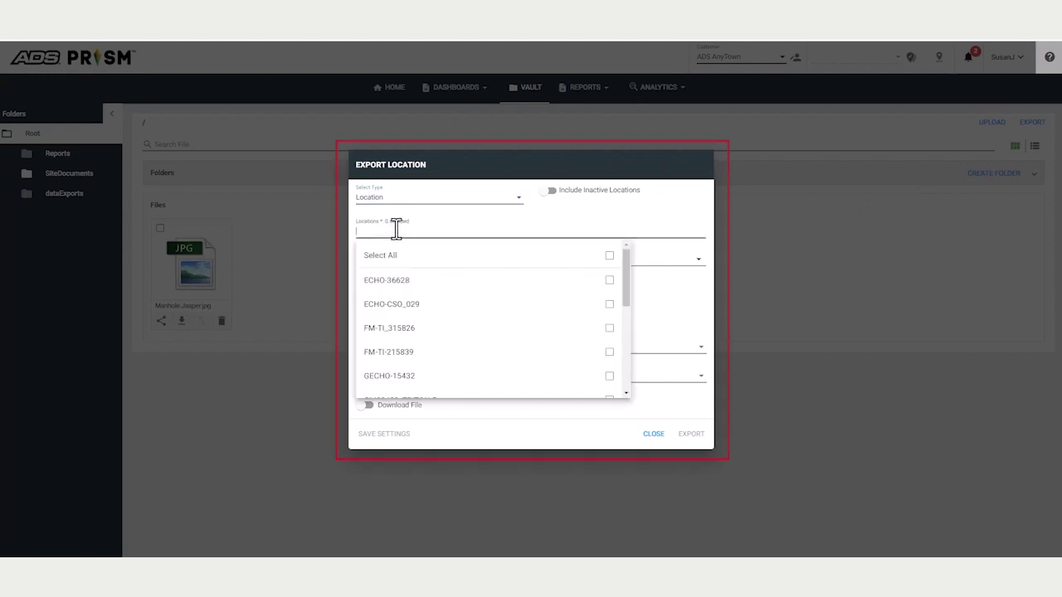
pyautogui.click(610, 280)
pyautogui.click(611, 304)
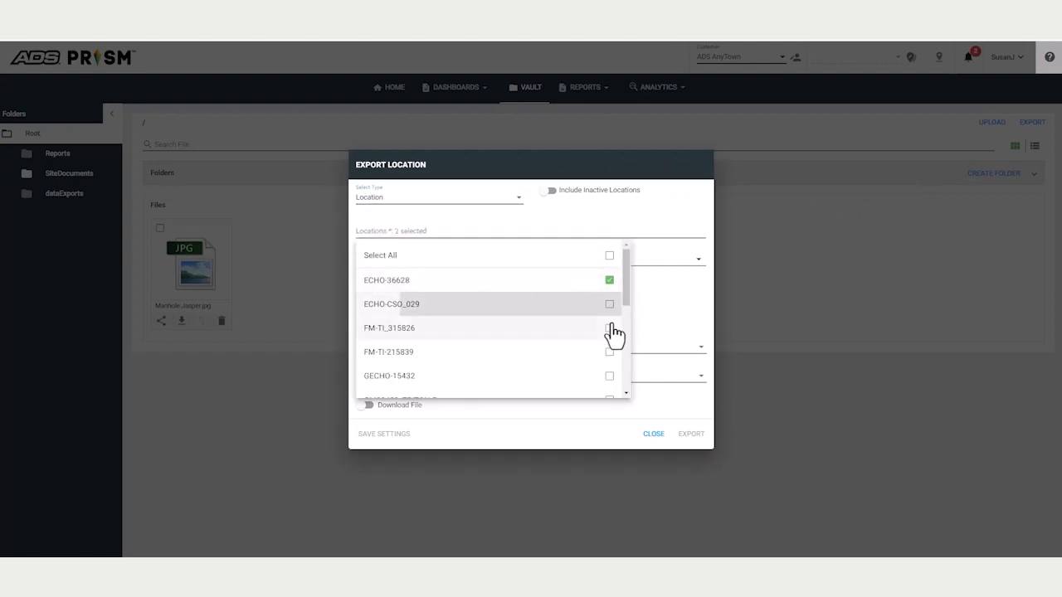
pyautogui.click(611, 330)
pyautogui.click(611, 354)
pyautogui.click(572, 172)
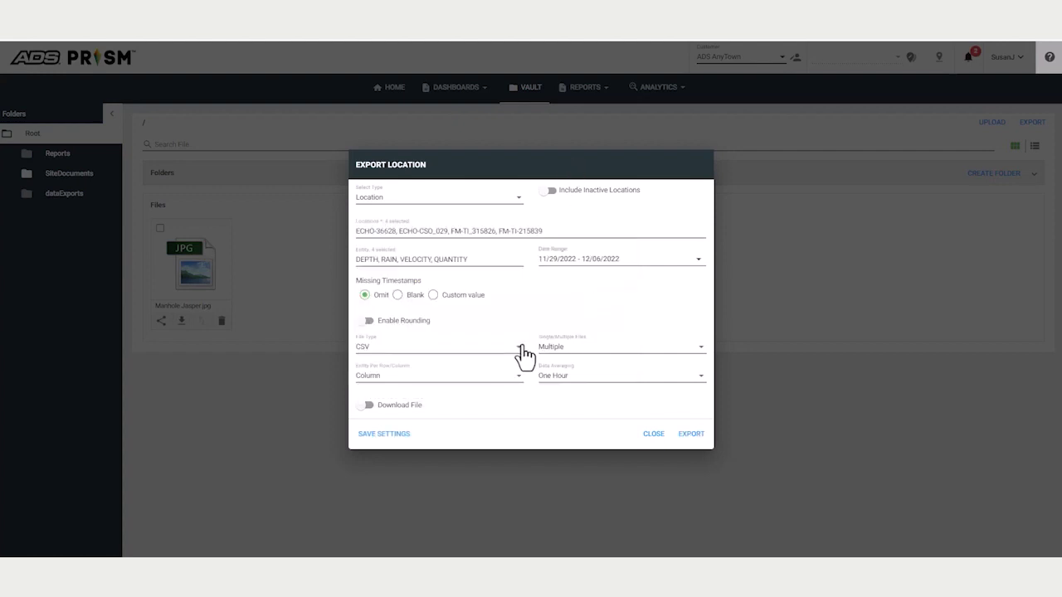
pyautogui.click(521, 349)
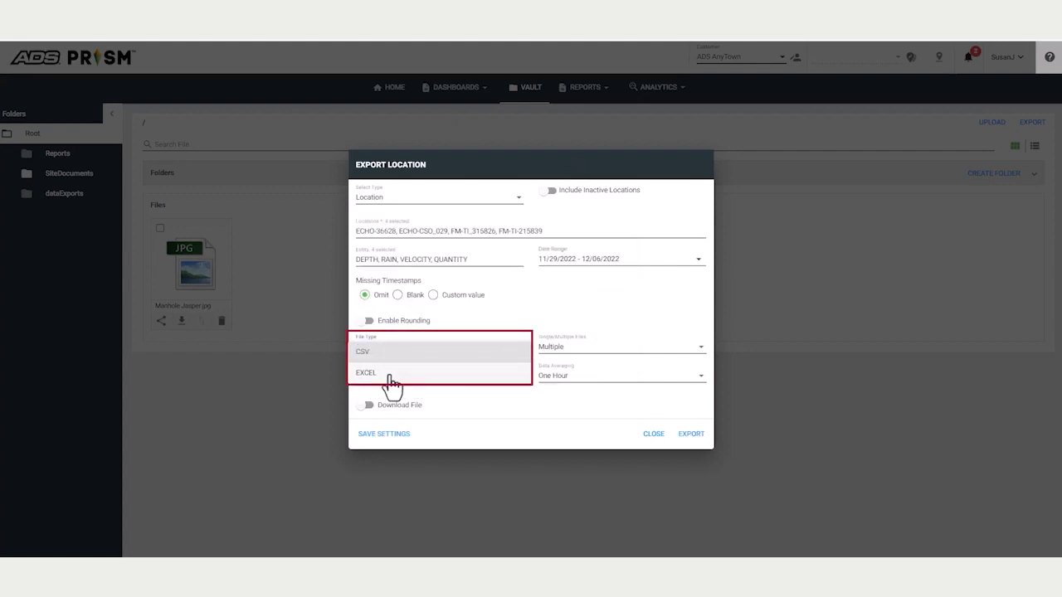
pyautogui.click(465, 355)
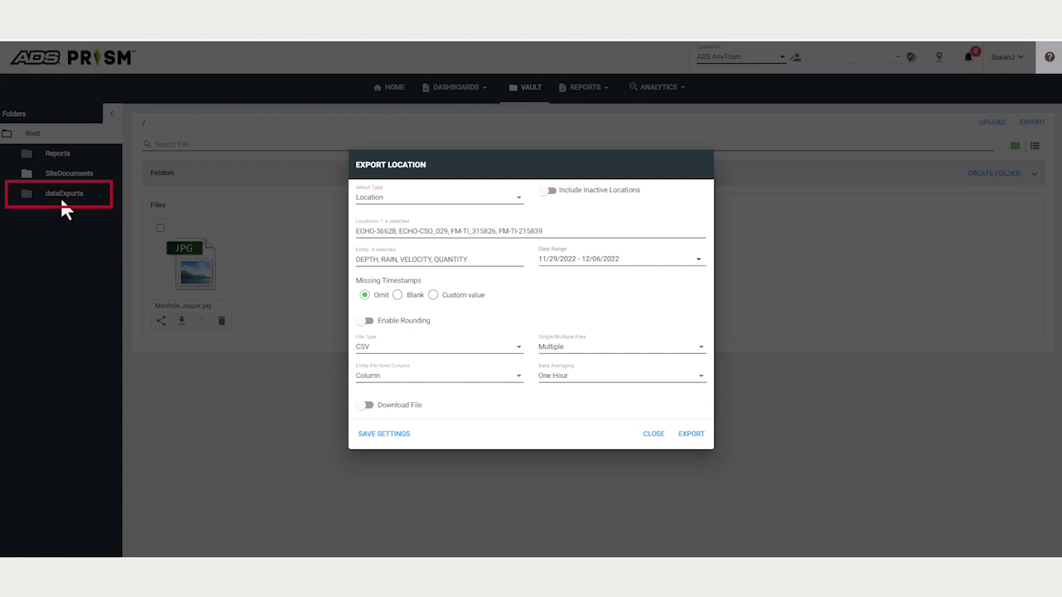
pyautogui.click(655, 433)
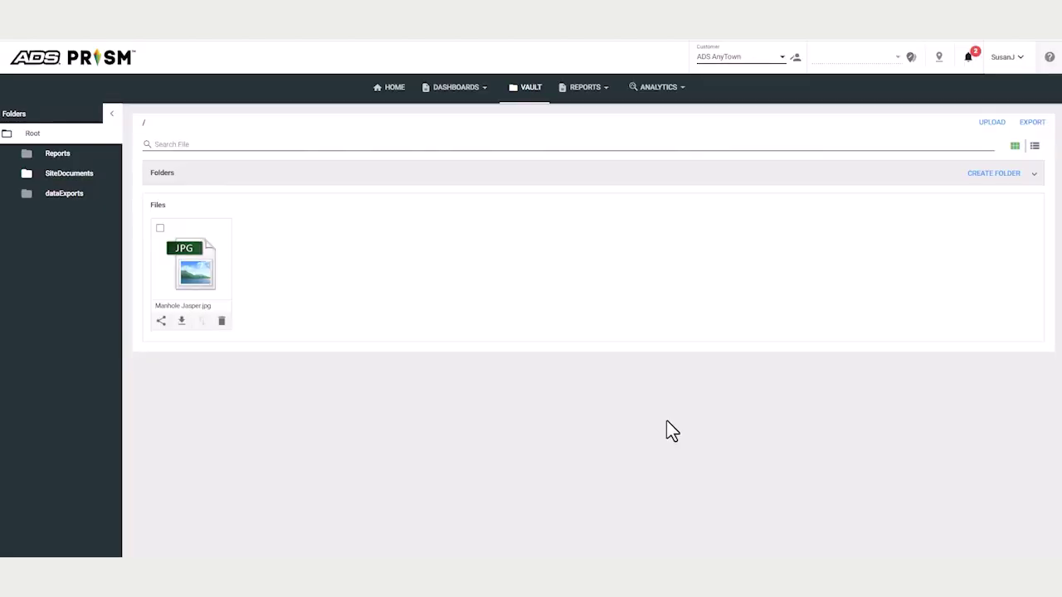
pyautogui.click(995, 131)
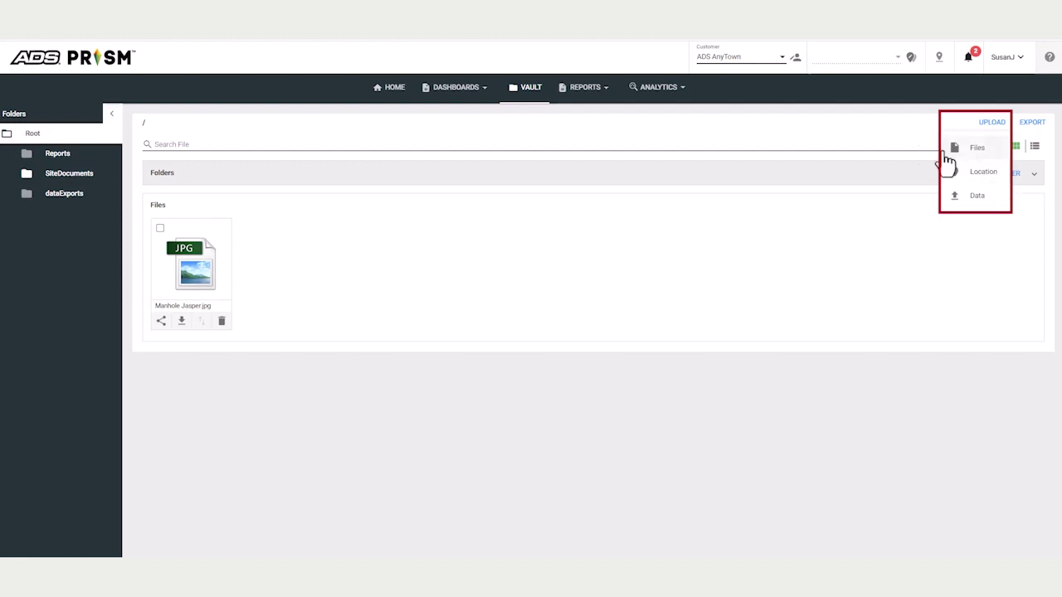
pyautogui.click(977, 199)
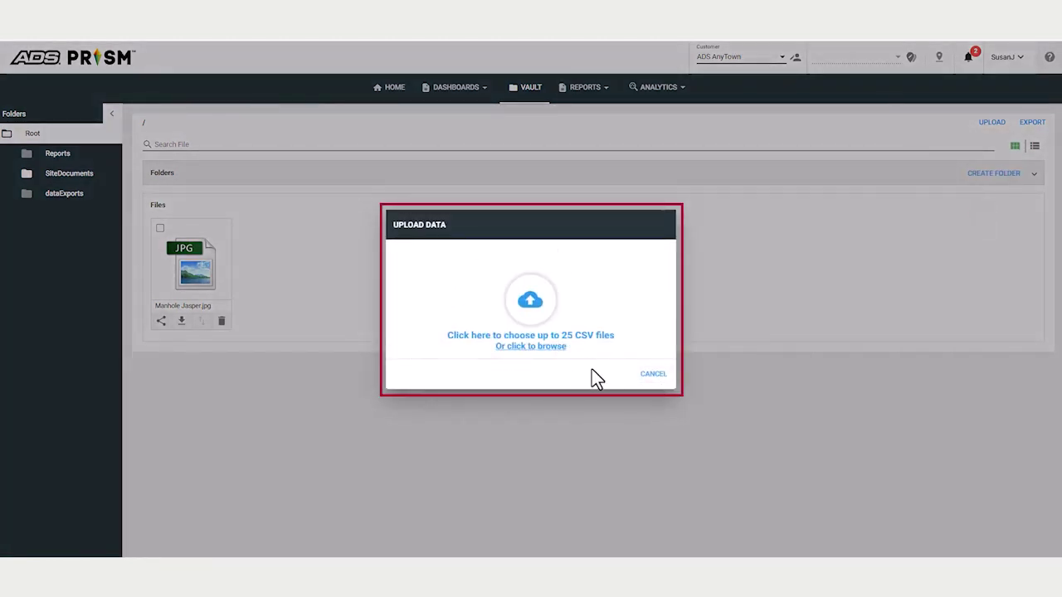
pyautogui.click(654, 374)
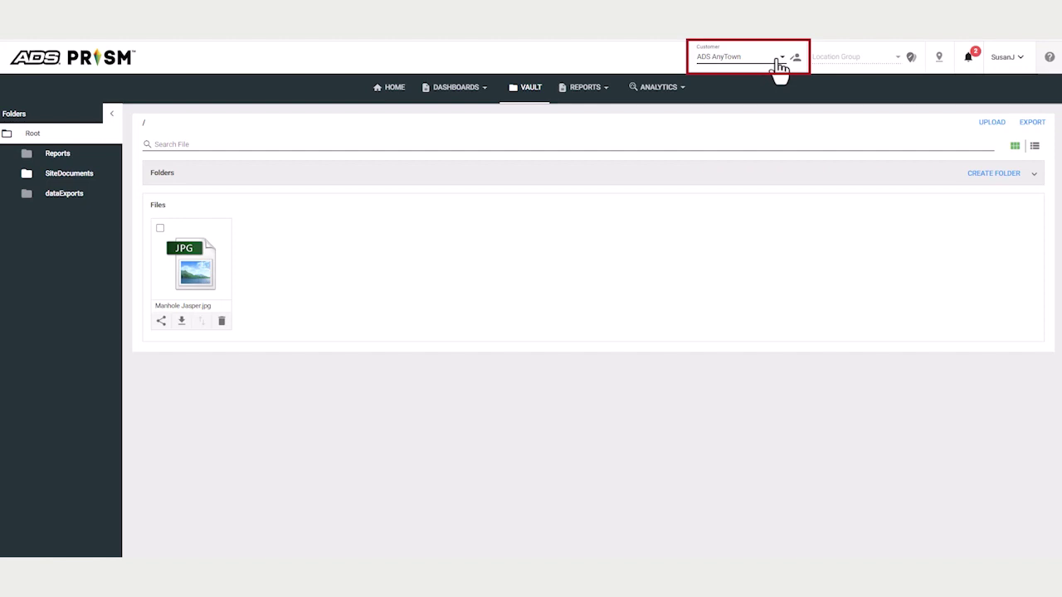
# Step: Reselect ADS AnyTown as the customer and show only active locations
pyautogui.click(781, 60)
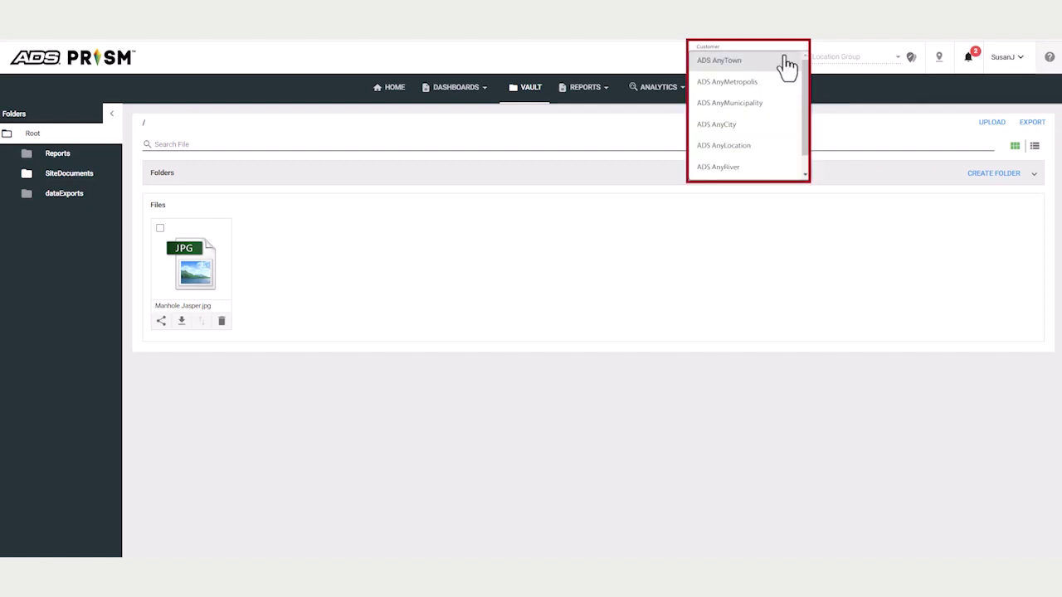
pyautogui.click(787, 63)
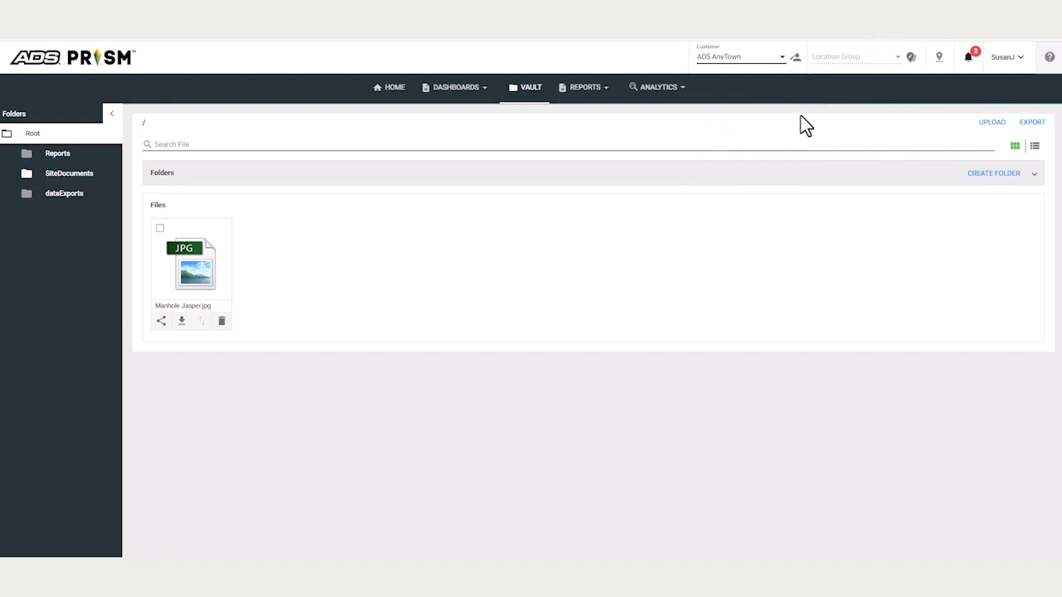
pyautogui.click(941, 61)
# Step: Switch off phone-number notifications in User Preferences and apply the change
pyautogui.click(1022, 60)
pyautogui.click(999, 90)
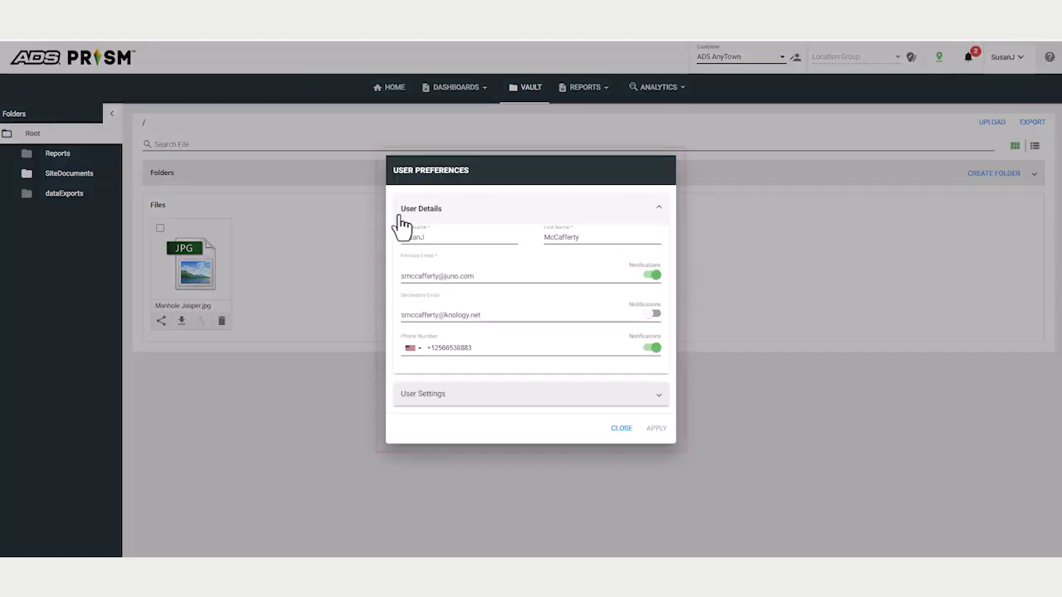
pyautogui.click(652, 349)
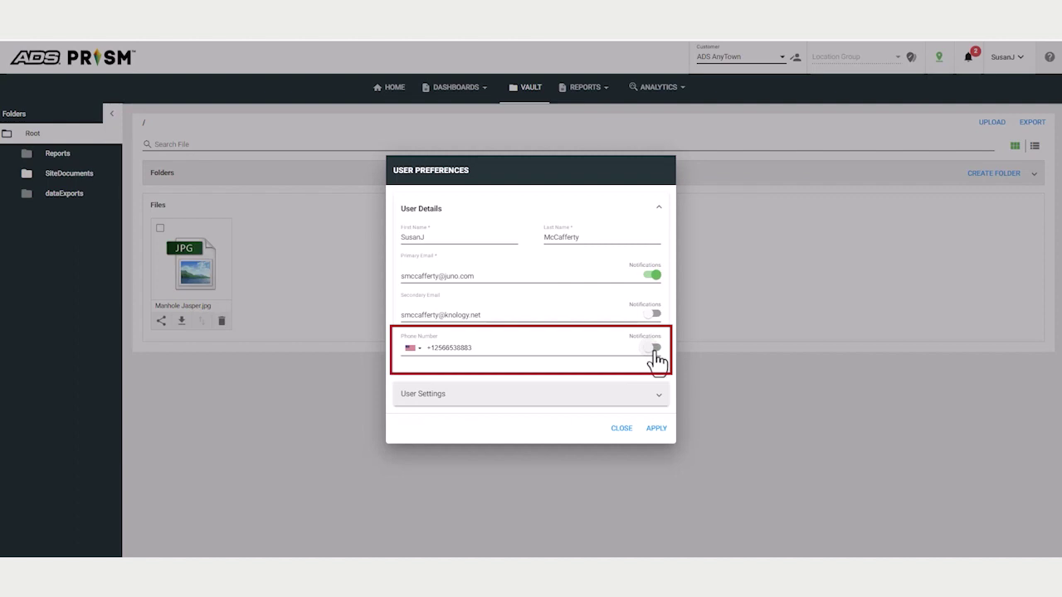
pyautogui.click(655, 430)
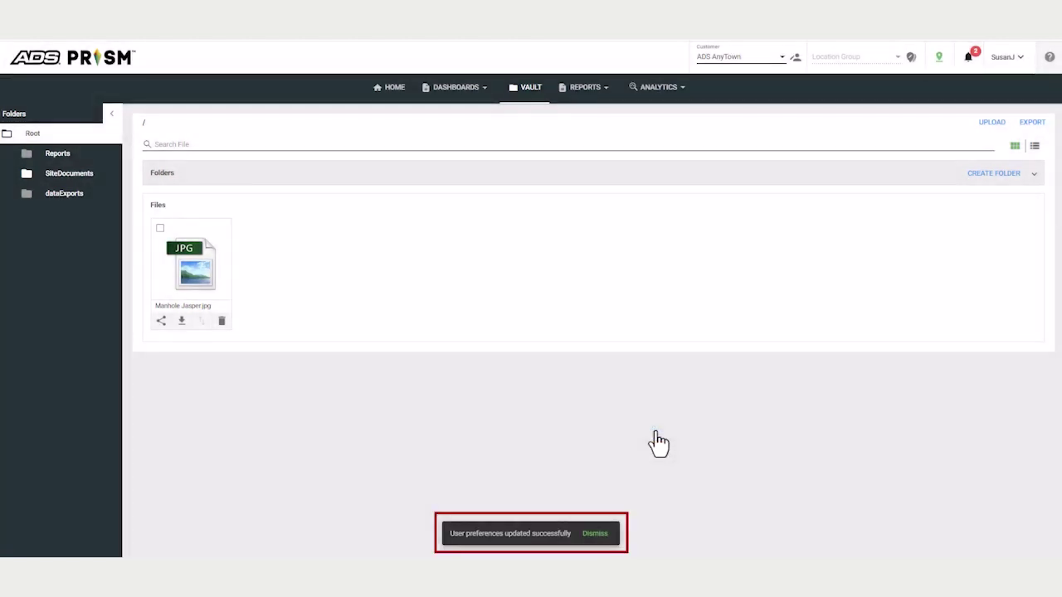
# Step: Review User Settings, keeping dark theme off and English (US), then close without changes
pyautogui.click(1020, 66)
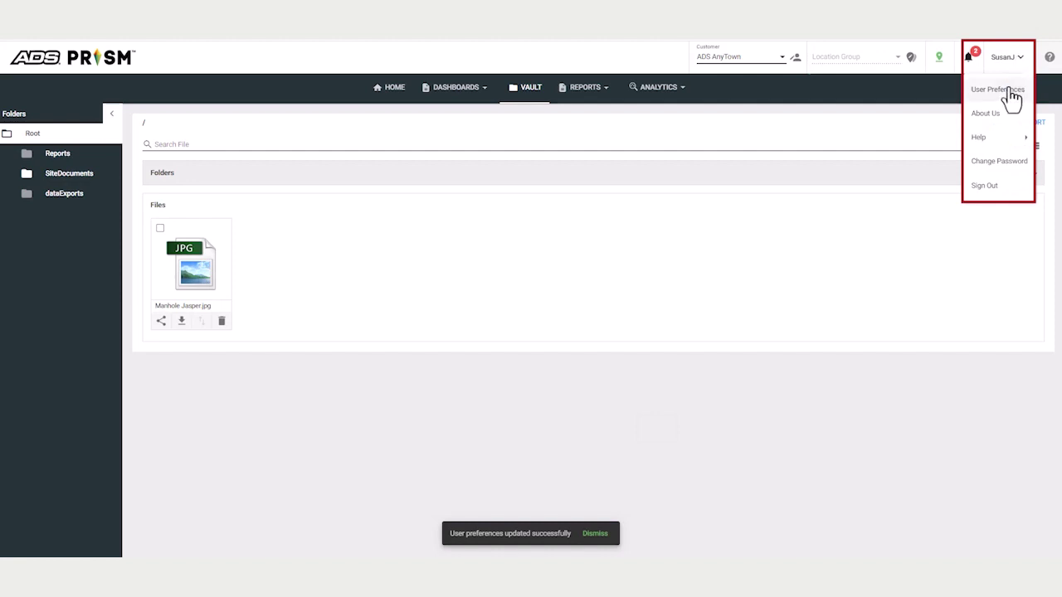
pyautogui.click(1003, 91)
pyautogui.click(457, 394)
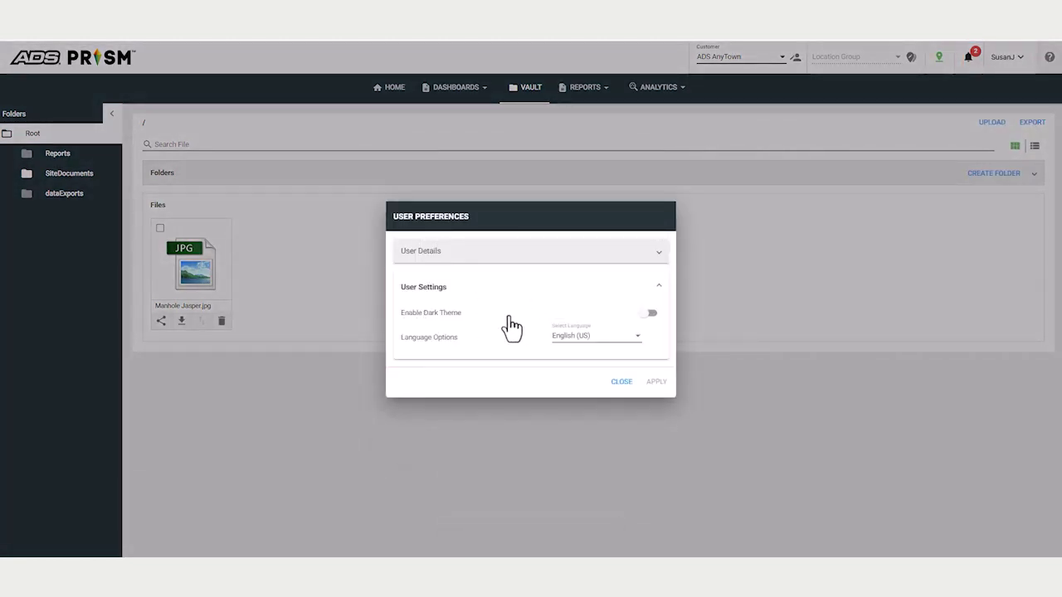
pyautogui.click(638, 338)
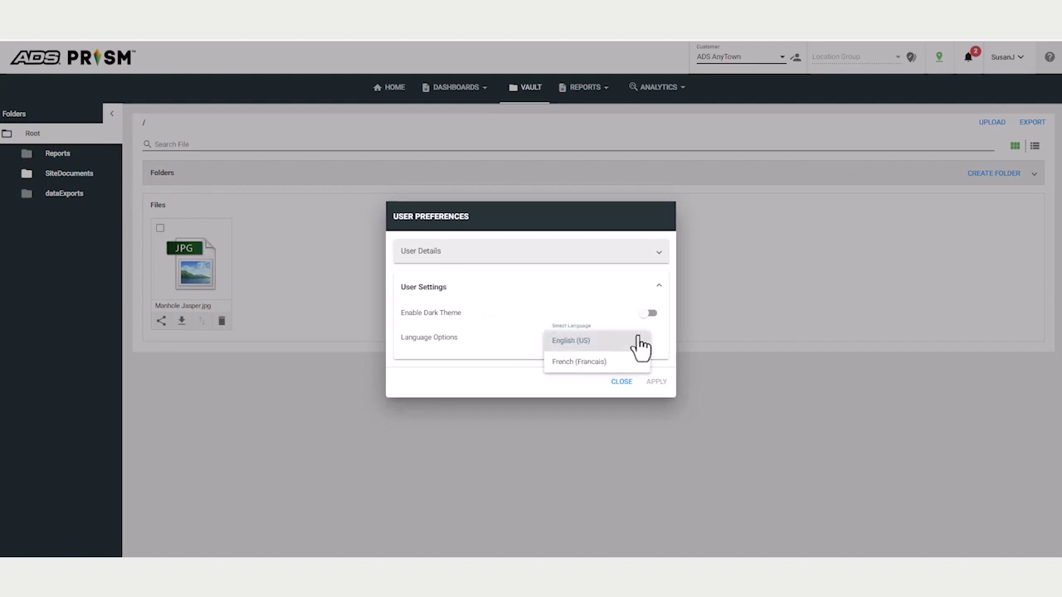
pyautogui.click(503, 315)
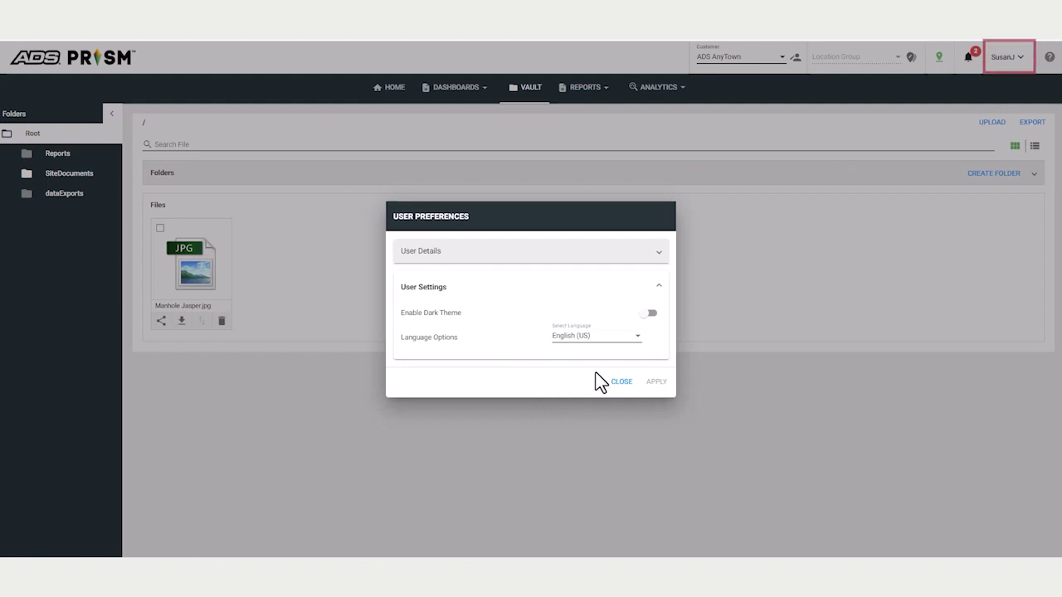
pyautogui.click(622, 382)
pyautogui.click(1005, 57)
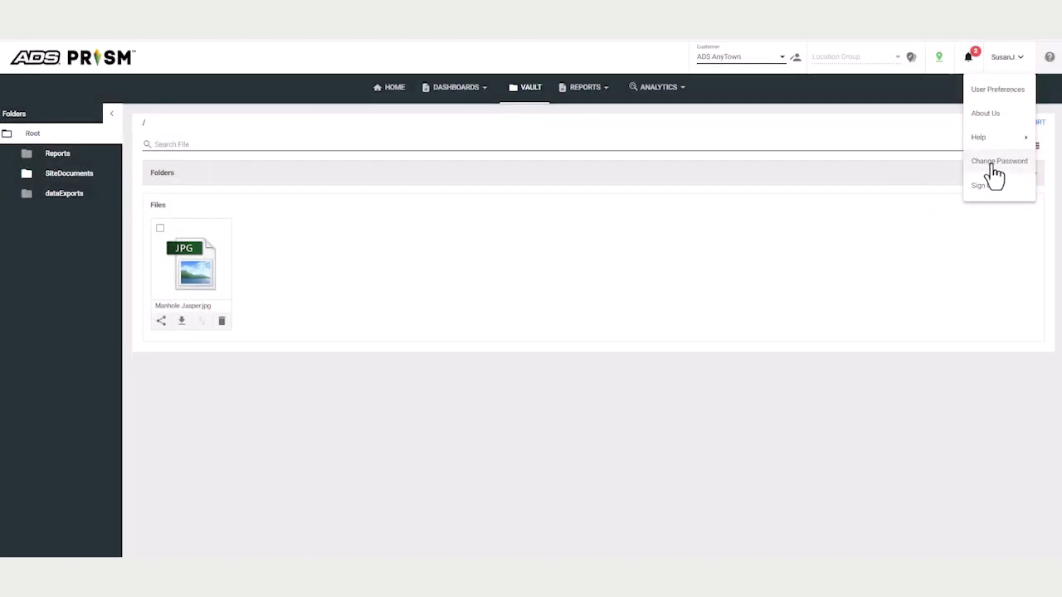
# Step: Show the Help submenu with Customer Support, FAQ and How To Videos
pyautogui.moveTo(989, 145)
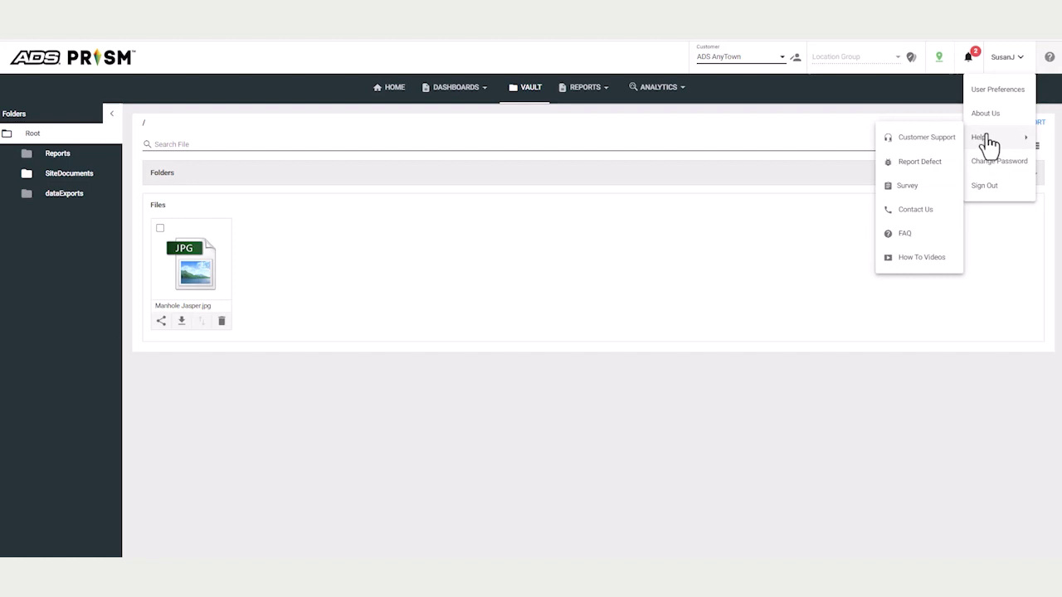